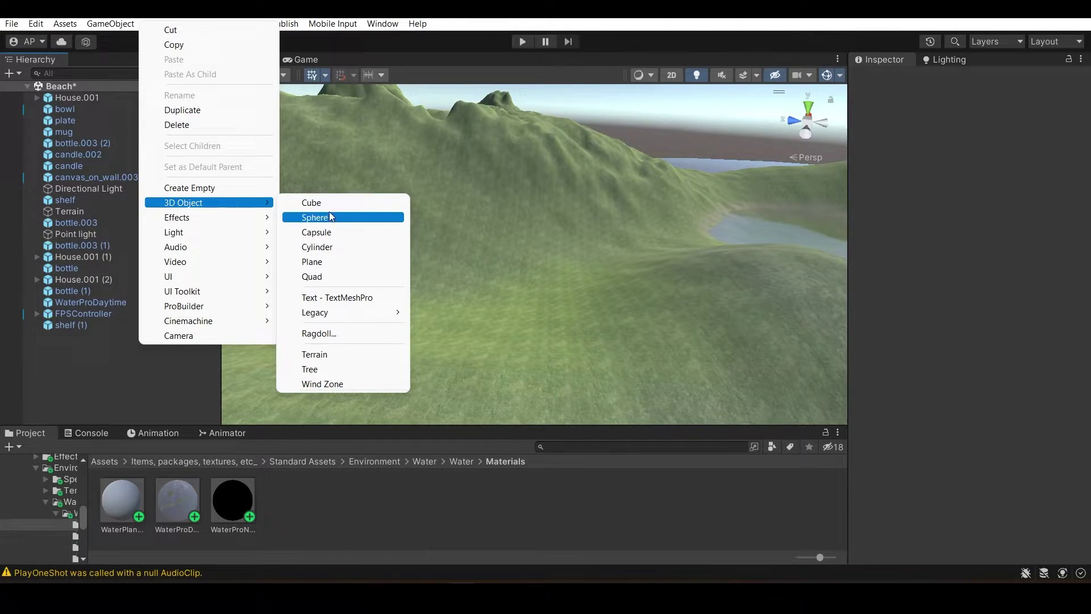
Add a cube named runt and scale it into a wide, very thin slab.
click(345, 204)
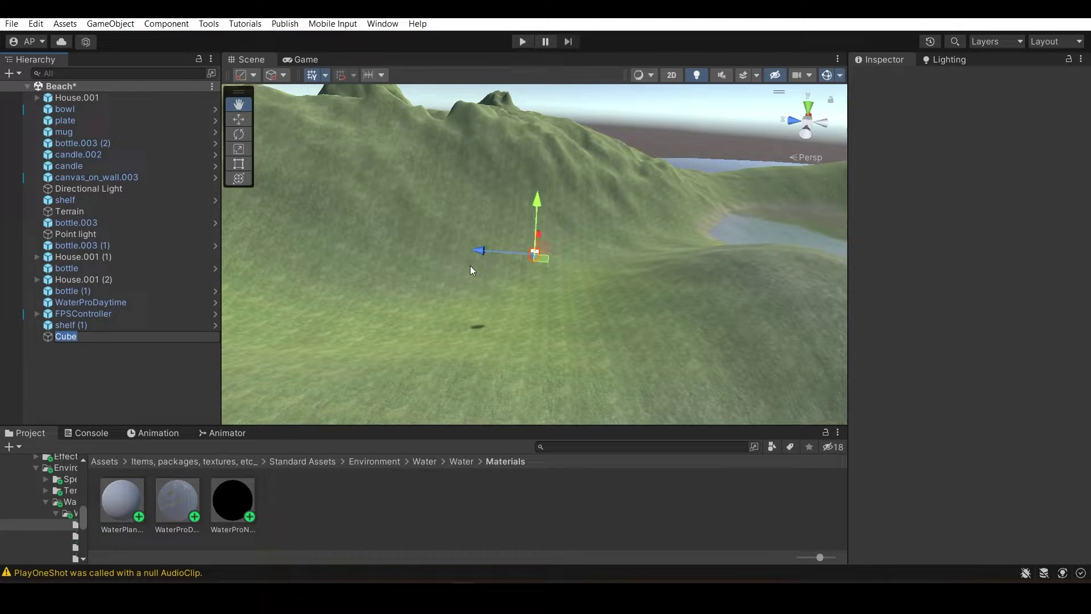
text(r)
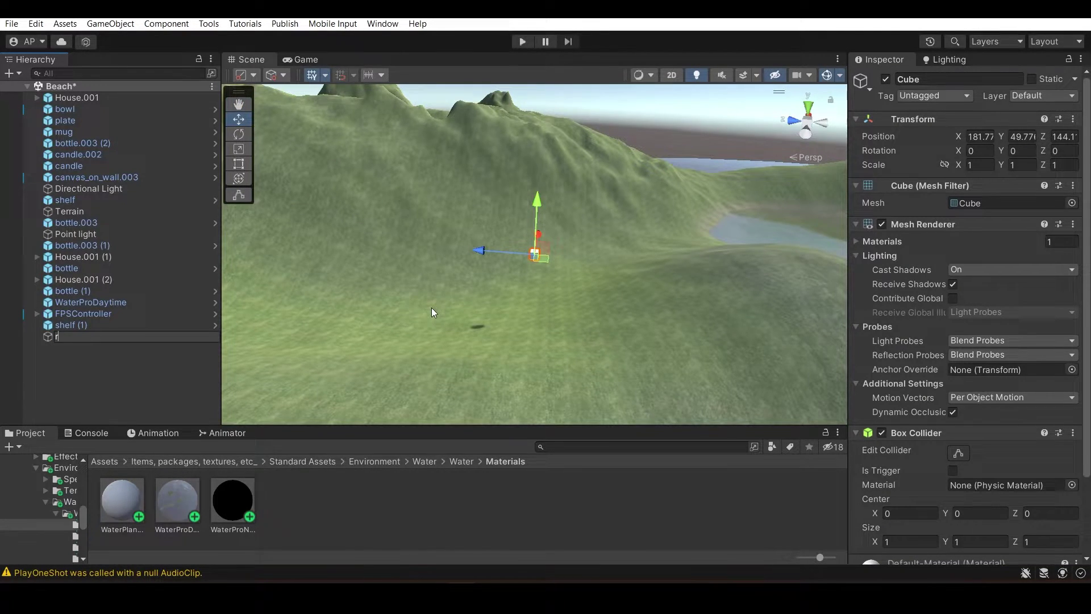
text(unt)
key(Return)
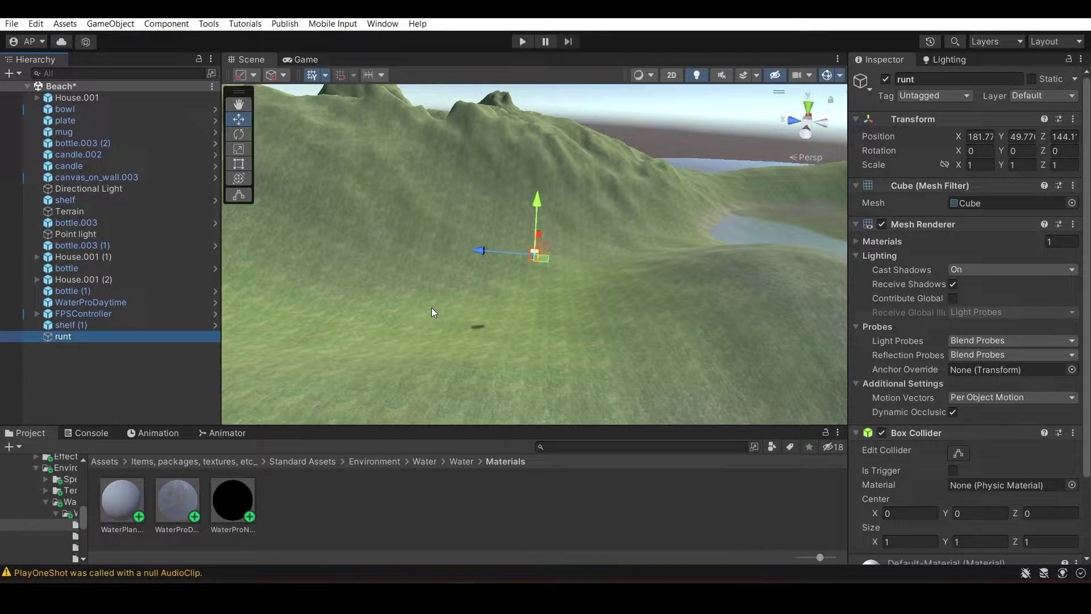
key(r)
drag(478, 251, 1022, 198)
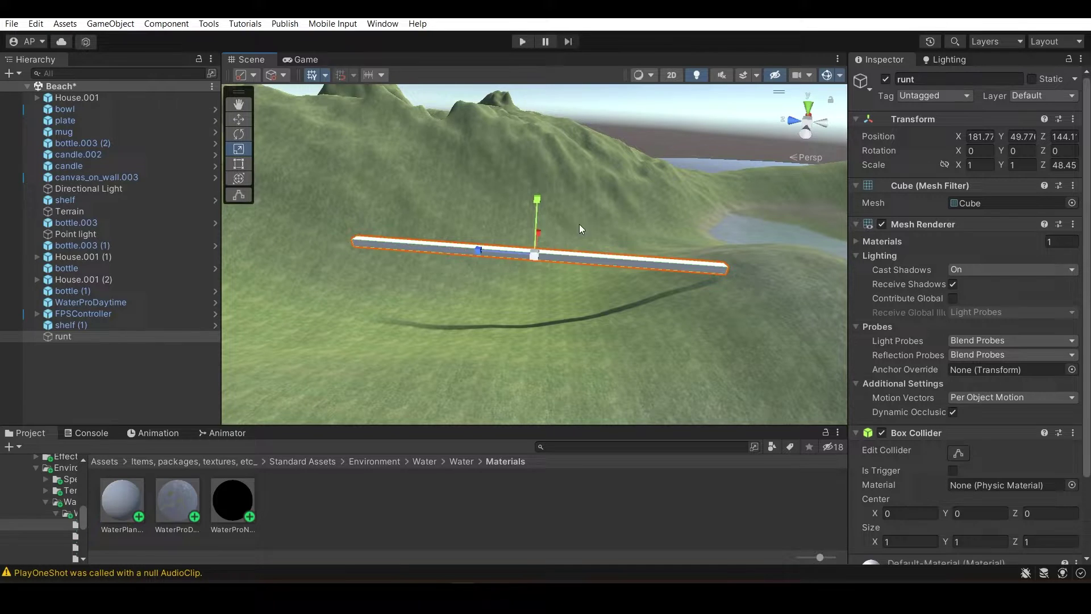
drag(542, 232, 714, 391)
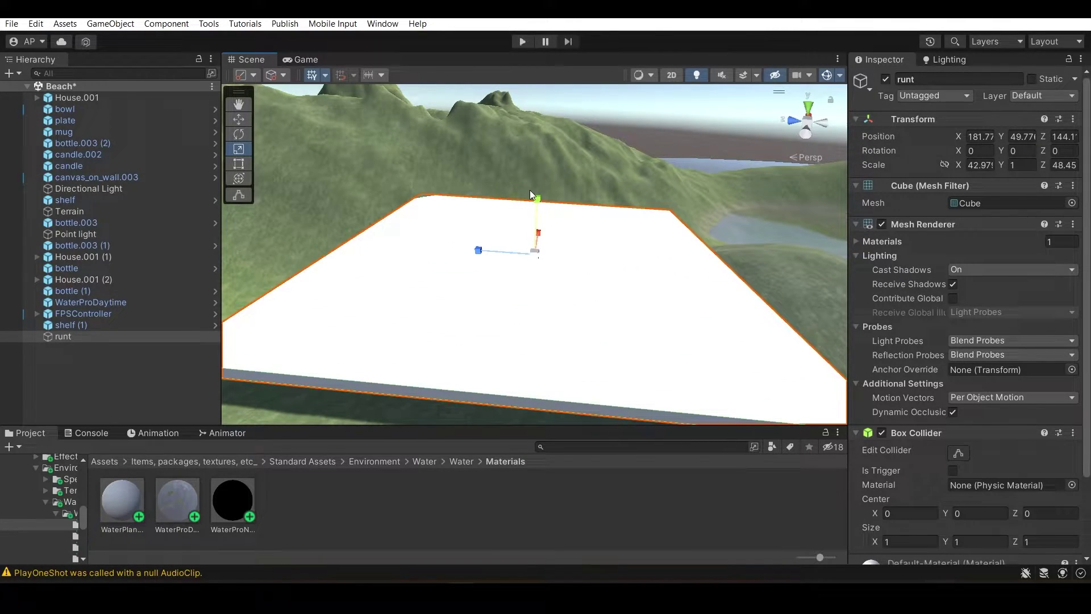
drag(537, 218, 538, 255)
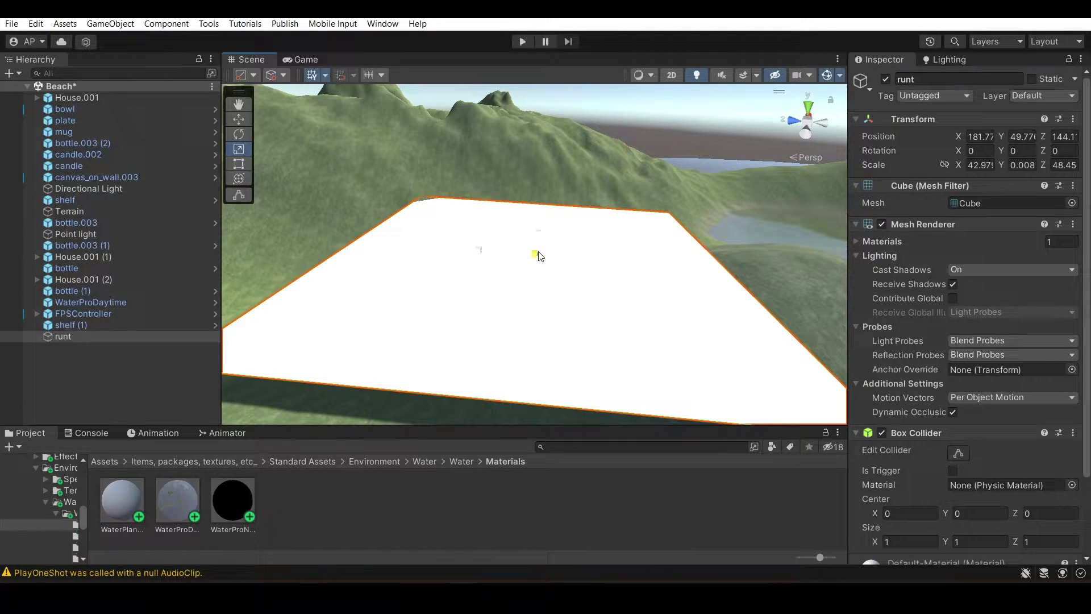
Lower the runt slab into the terrain and orbit to view it from above.
key(w)
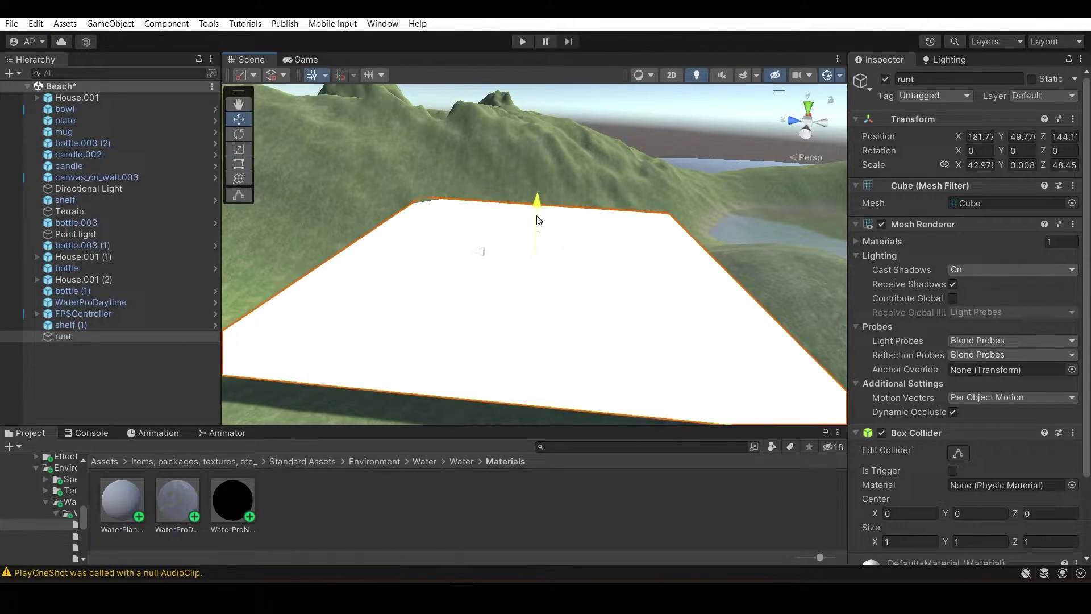
mouse_move(537, 220)
mouse_down()
mouse_move(541, 300)
mouse_move(413, 292)
mouse_up()
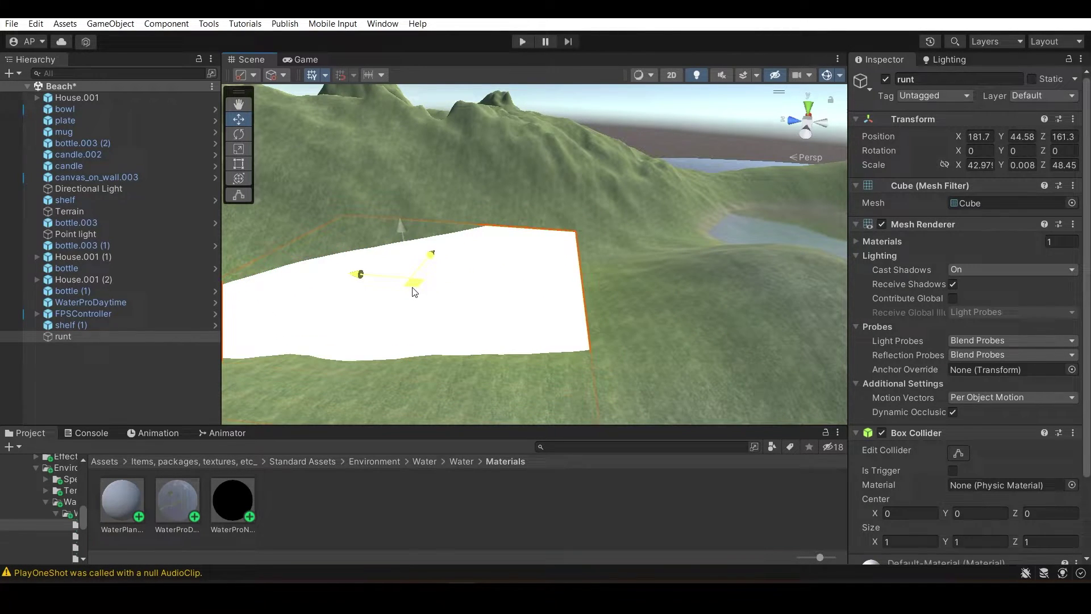
mouse_move(565, 308)
alt+mouse_down()
mouse_move(460, 326)
mouse_move(663, 282)
alt+mouse_up()
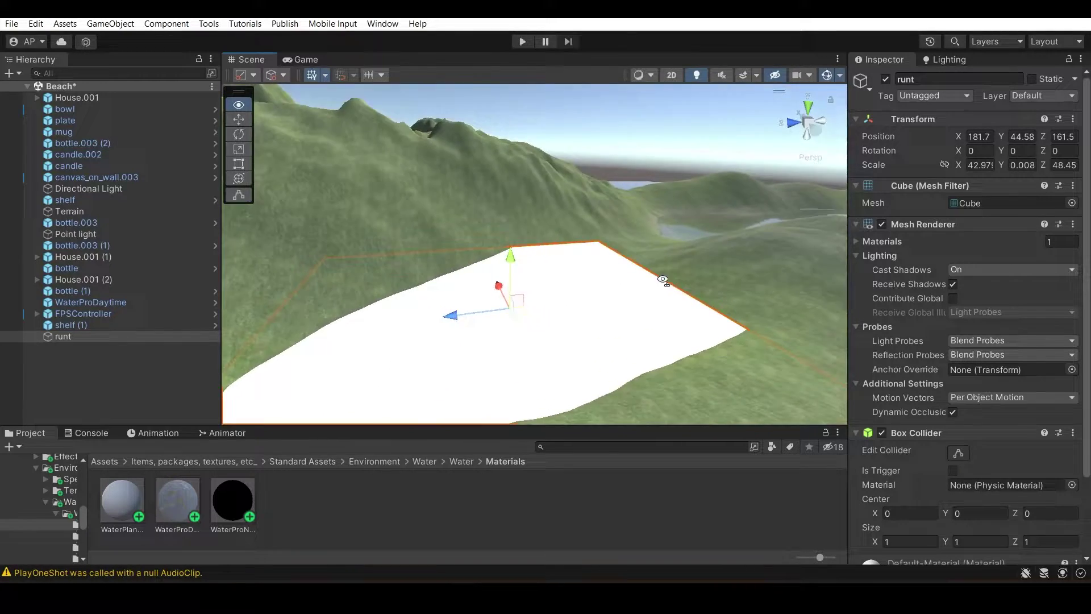
alt+drag(664, 281, 562, 249)
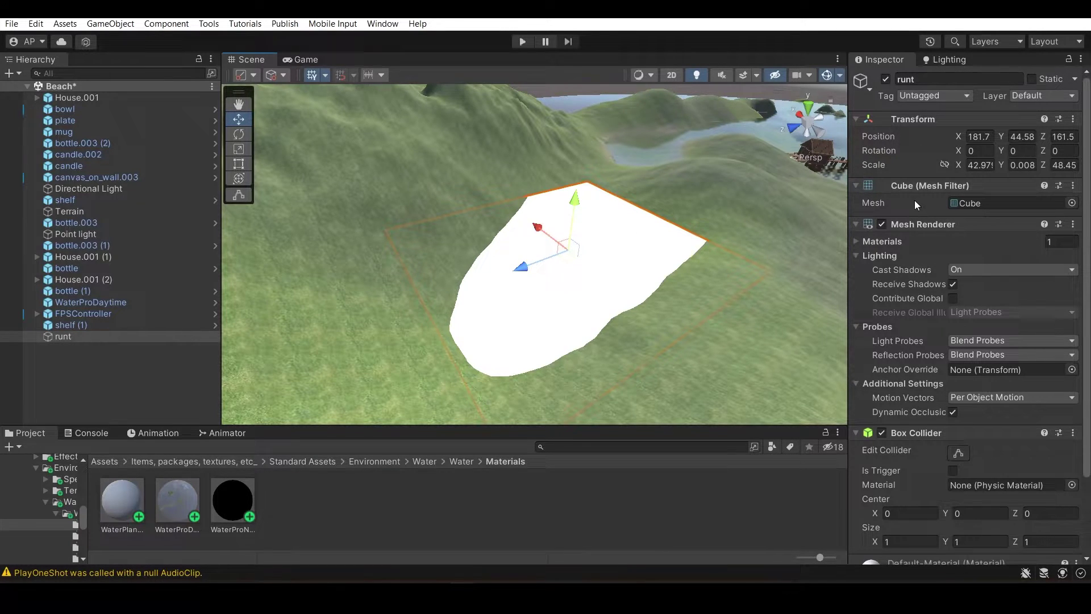
scroll(901, 248, down, 1)
scroll(901, 248, down, 1)
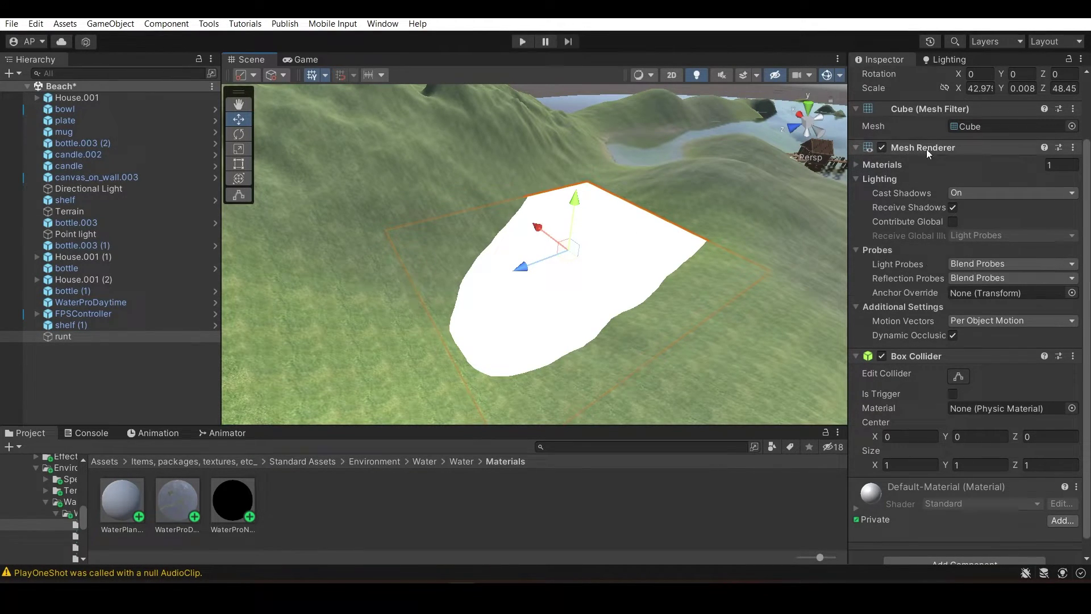
Set runt's Cast Shadows to Off, untick Receive Shadows, and remove its Box Collider.
click(964, 195)
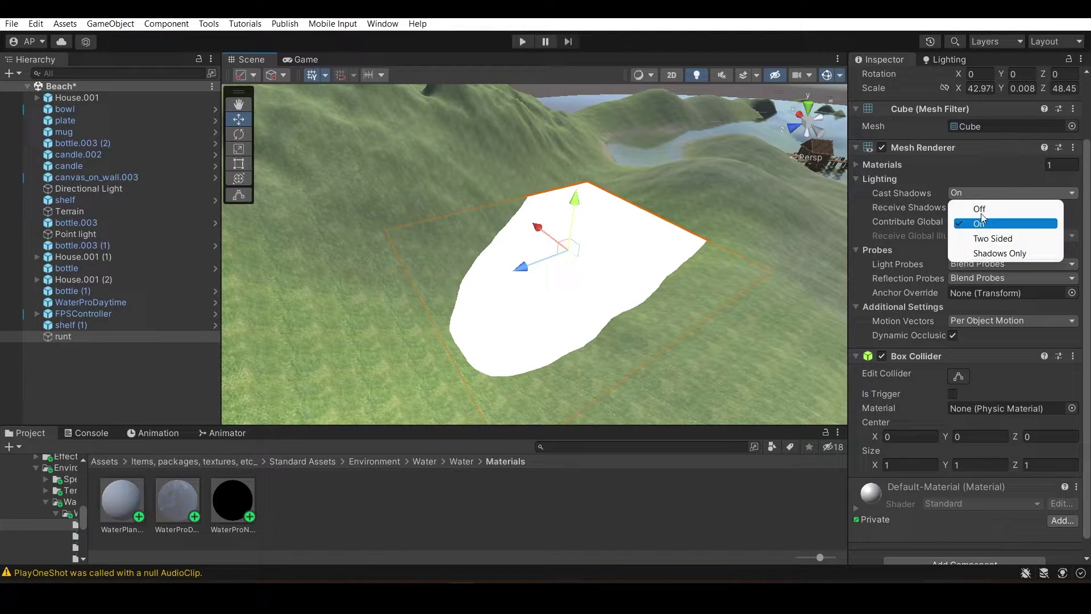
click(980, 209)
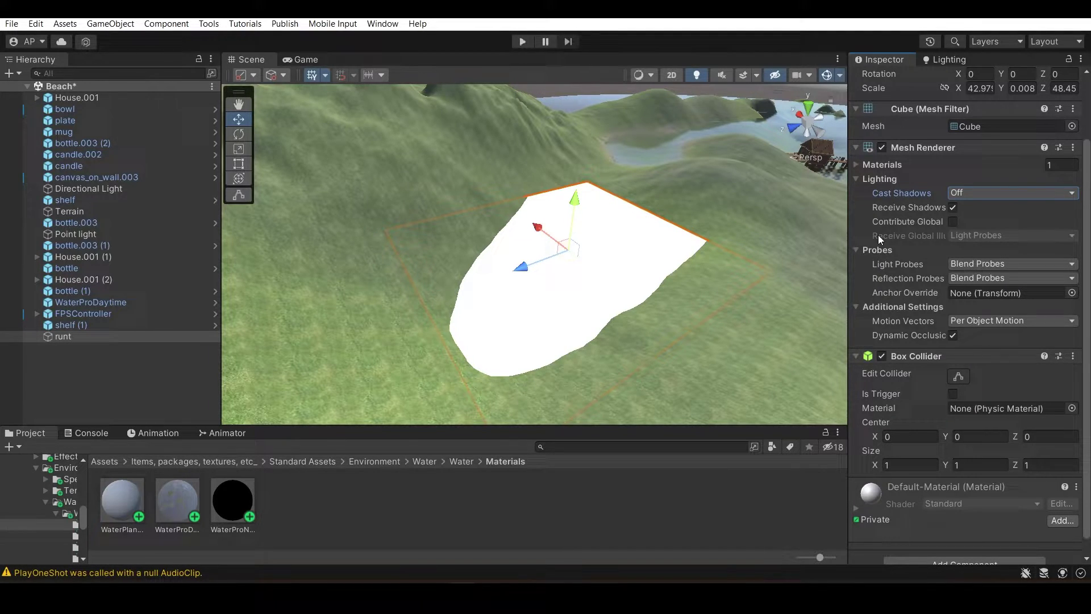
click(953, 208)
click(1072, 357)
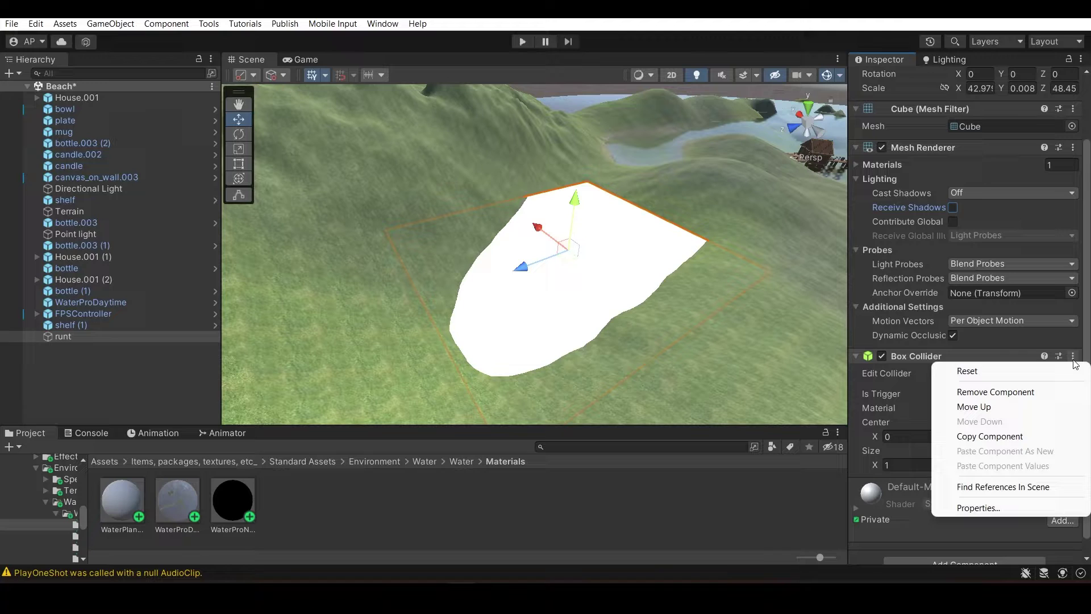
click(1041, 394)
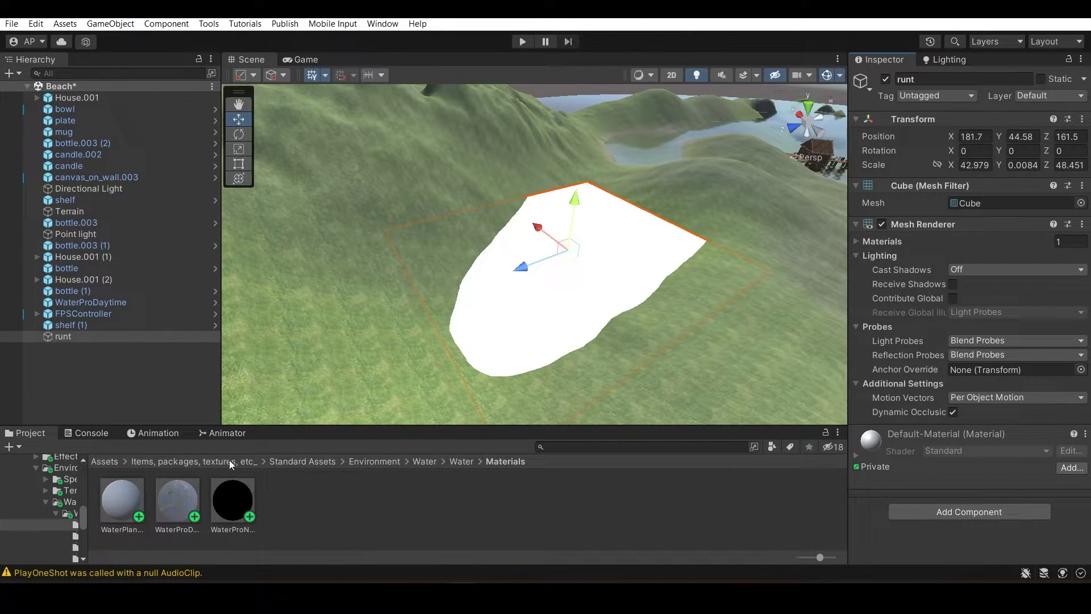
Alternate between the WaterProDaytime and WaterProNighttime materials to compare them in the Inspector.
click(300, 506)
click(224, 505)
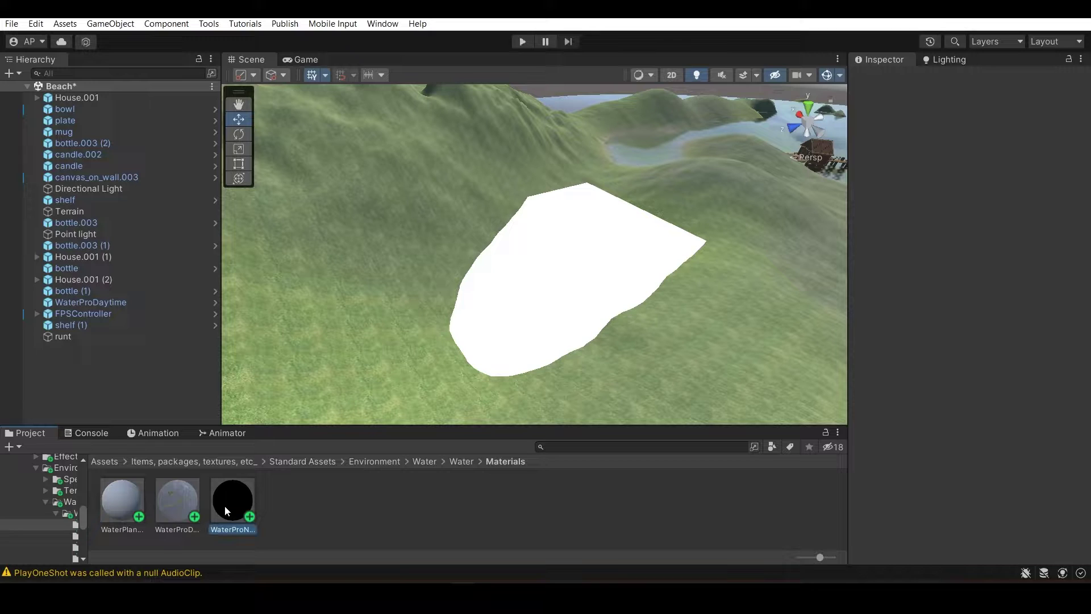
click(193, 499)
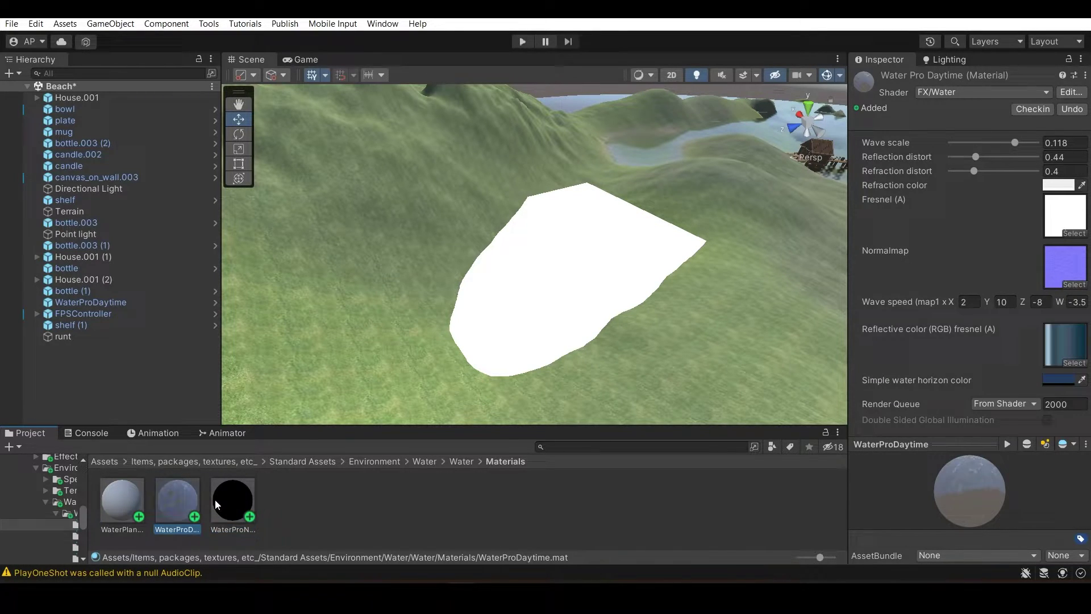
click(344, 506)
click(188, 499)
click(248, 501)
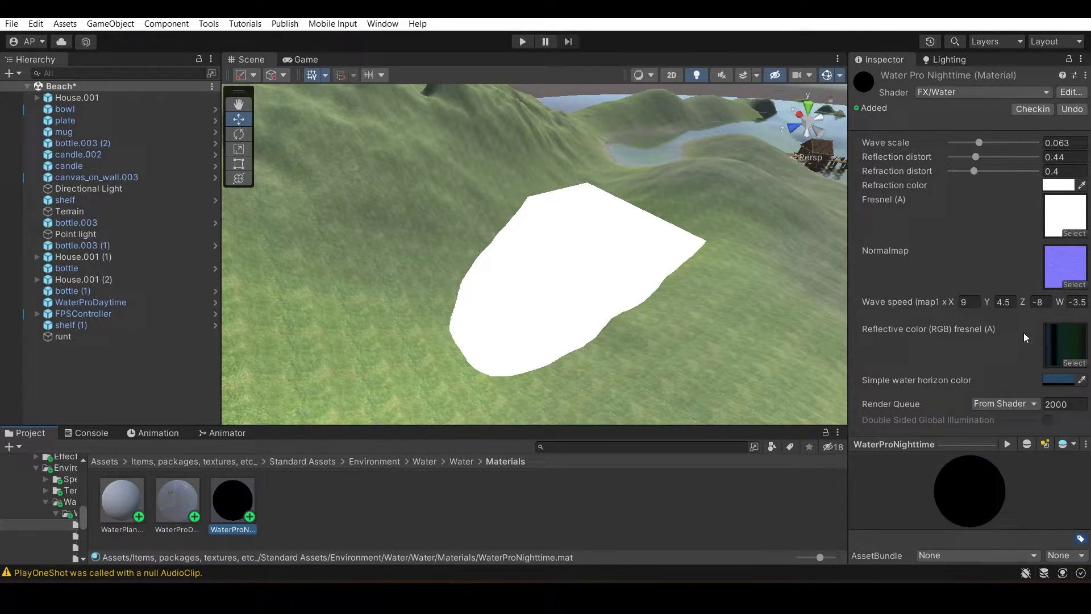
click(329, 496)
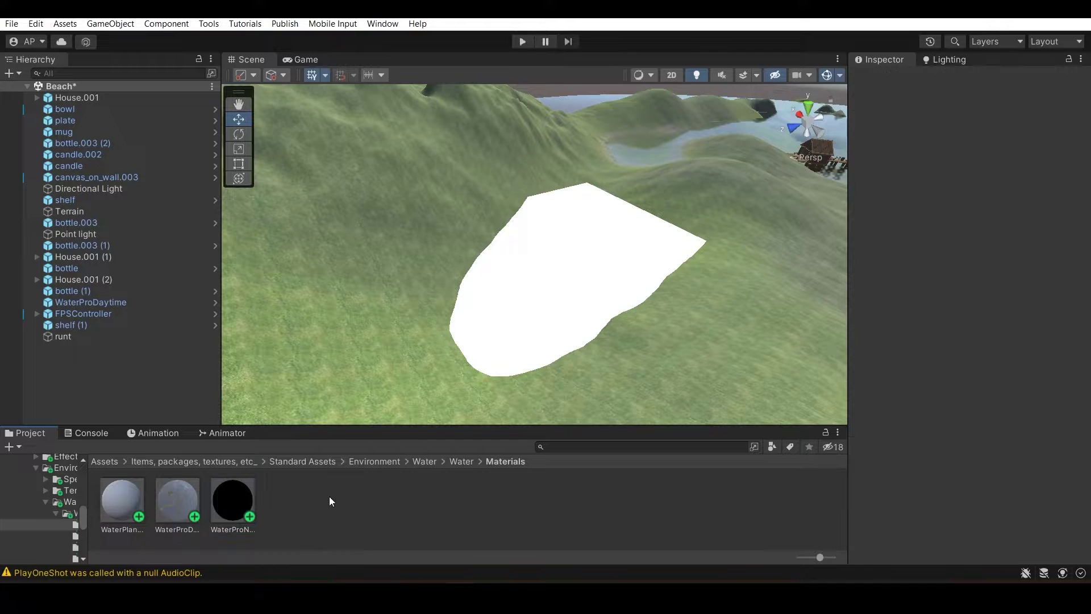
click(166, 503)
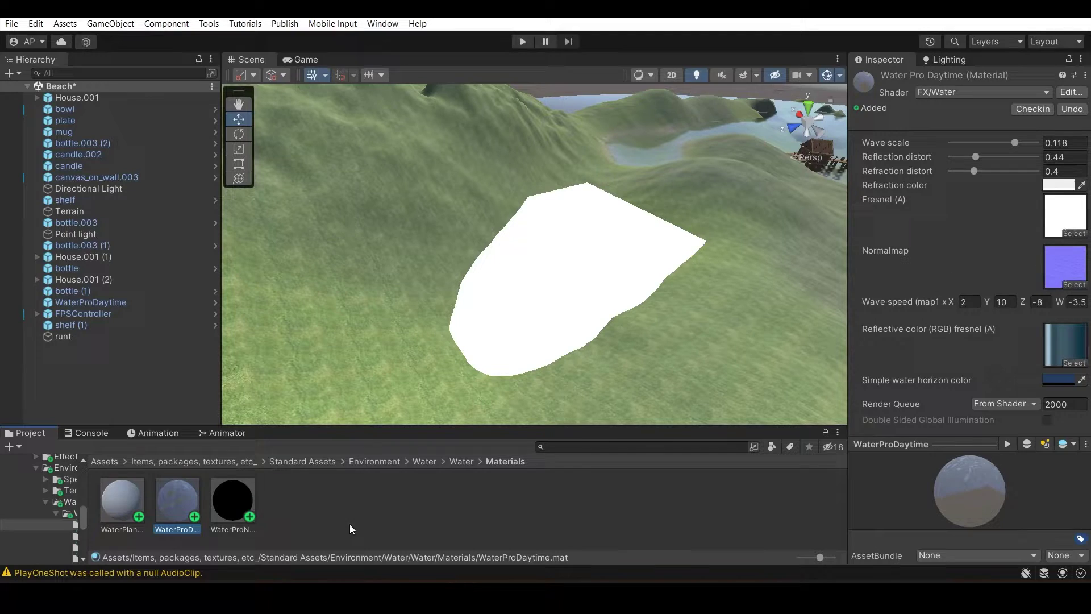
click(233, 498)
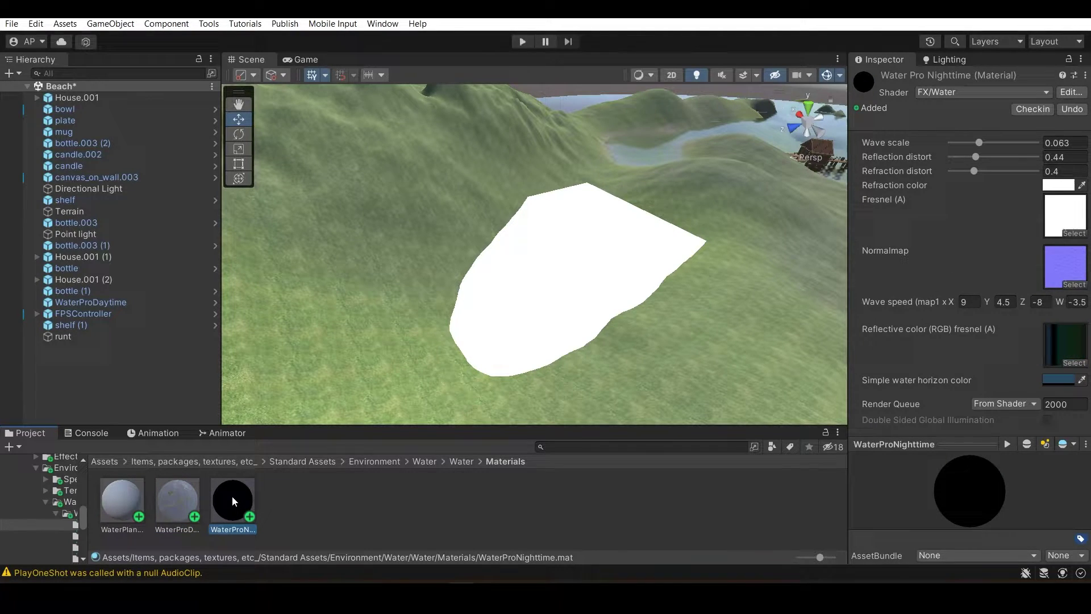
click(187, 495)
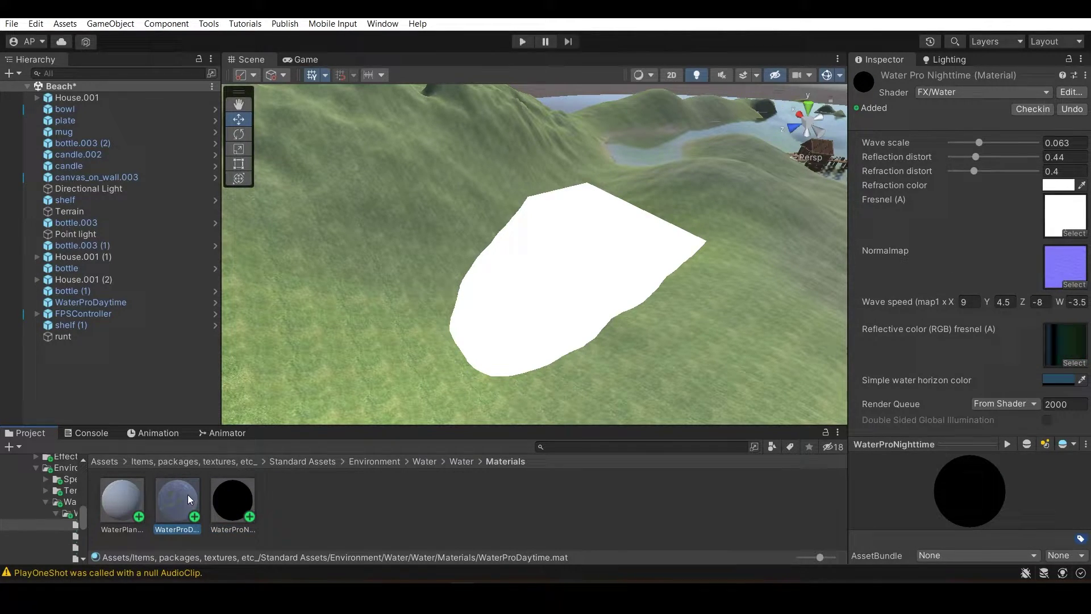
Create a new material named Whatever using the FX/Water shader.
right_click(338, 499)
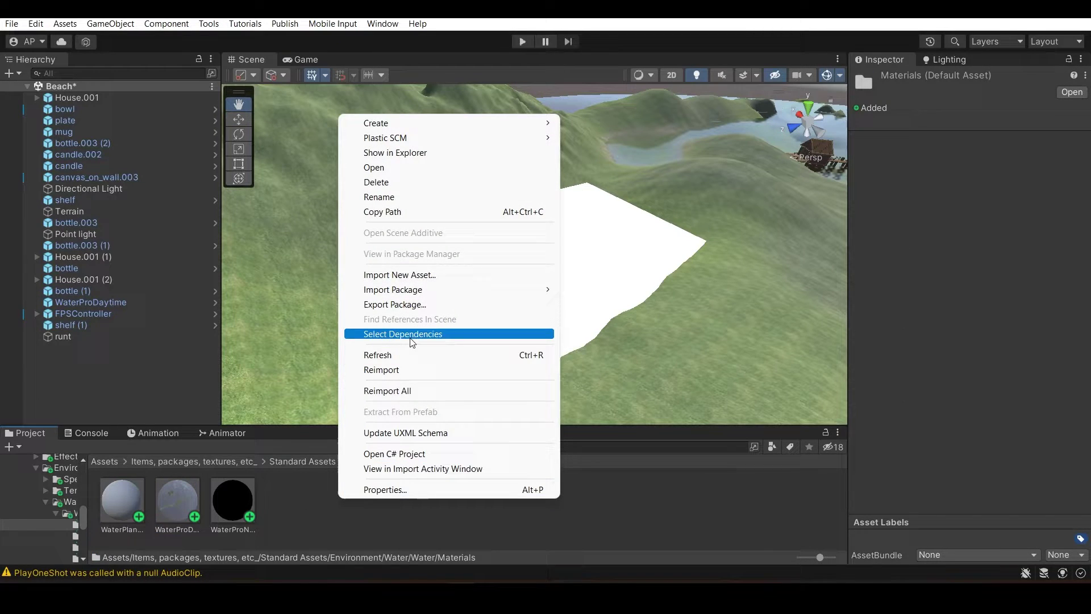
mouse_move(450, 122)
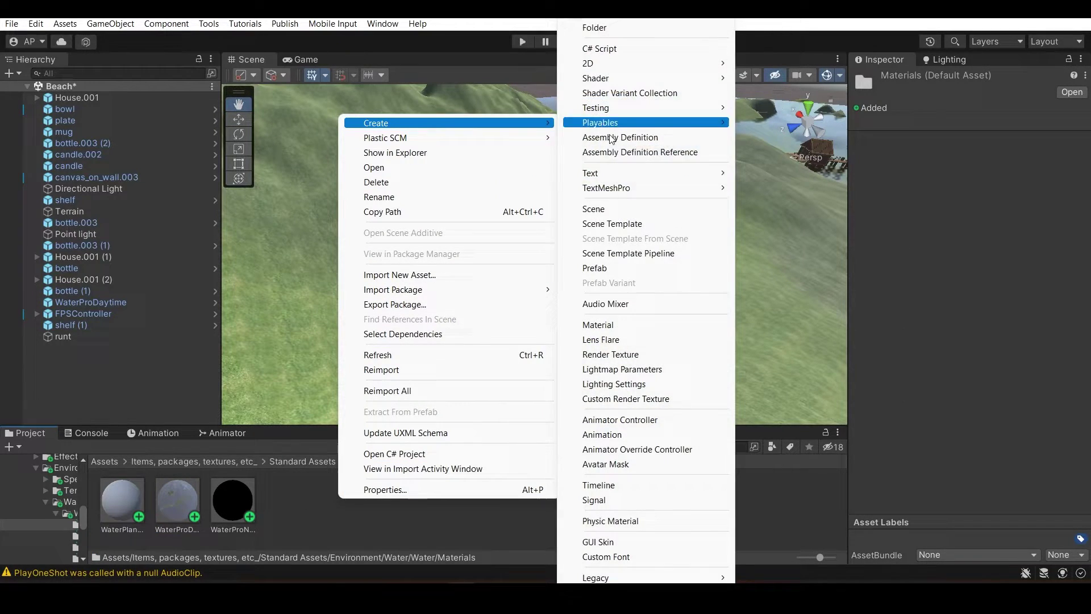
click(665, 326)
text(W)
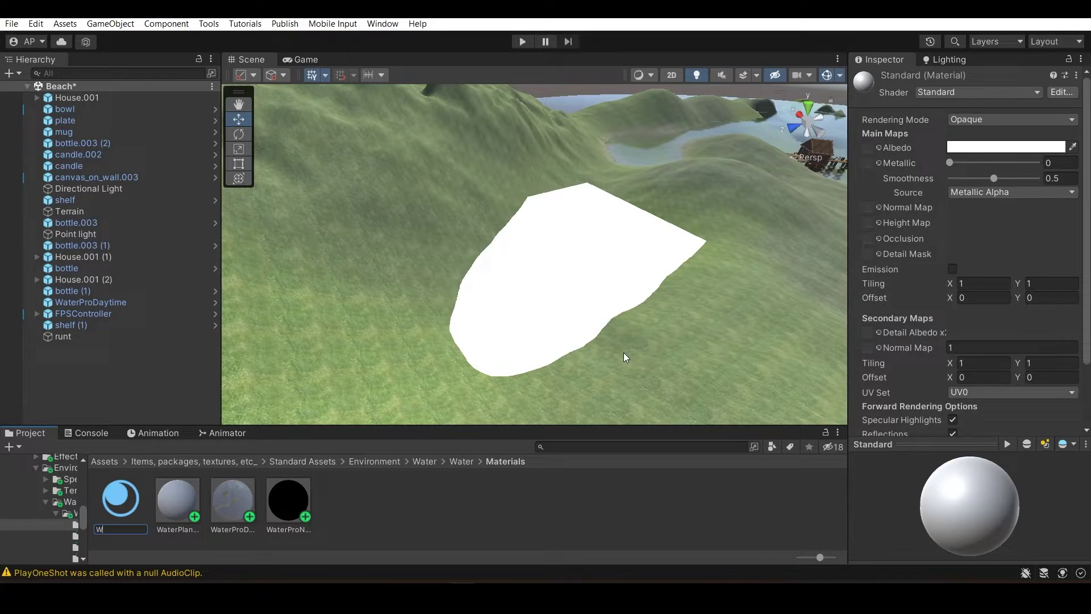
text(hatever)
key(Return)
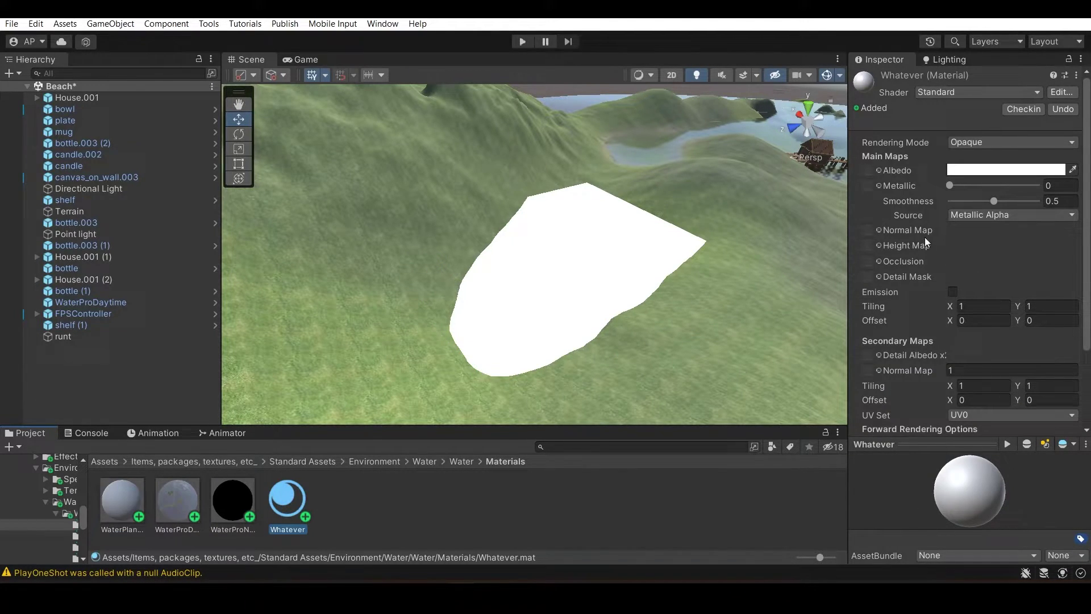
click(944, 91)
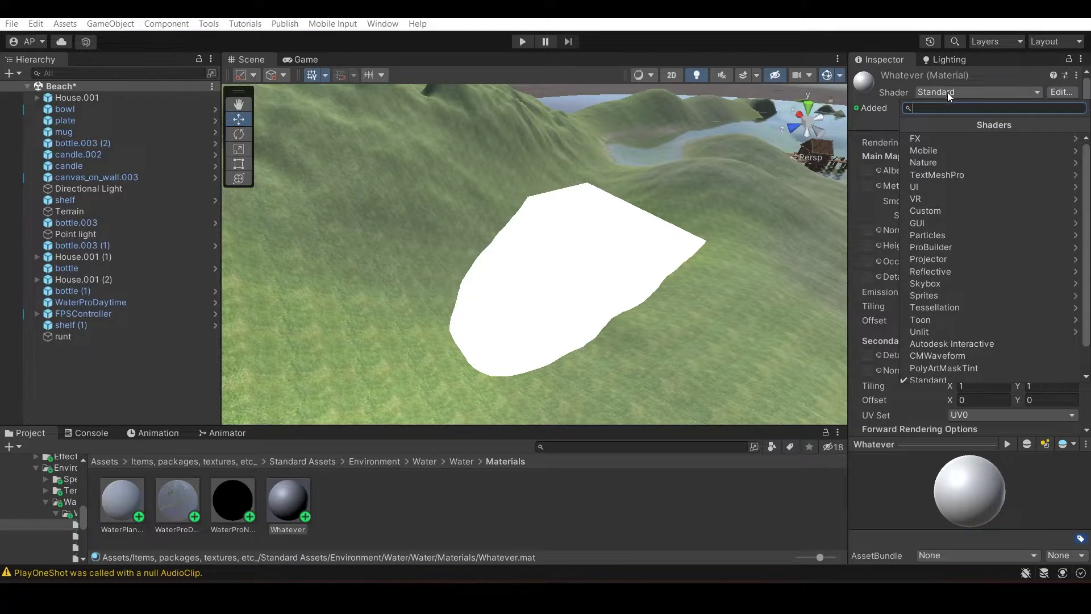
click(961, 138)
click(926, 181)
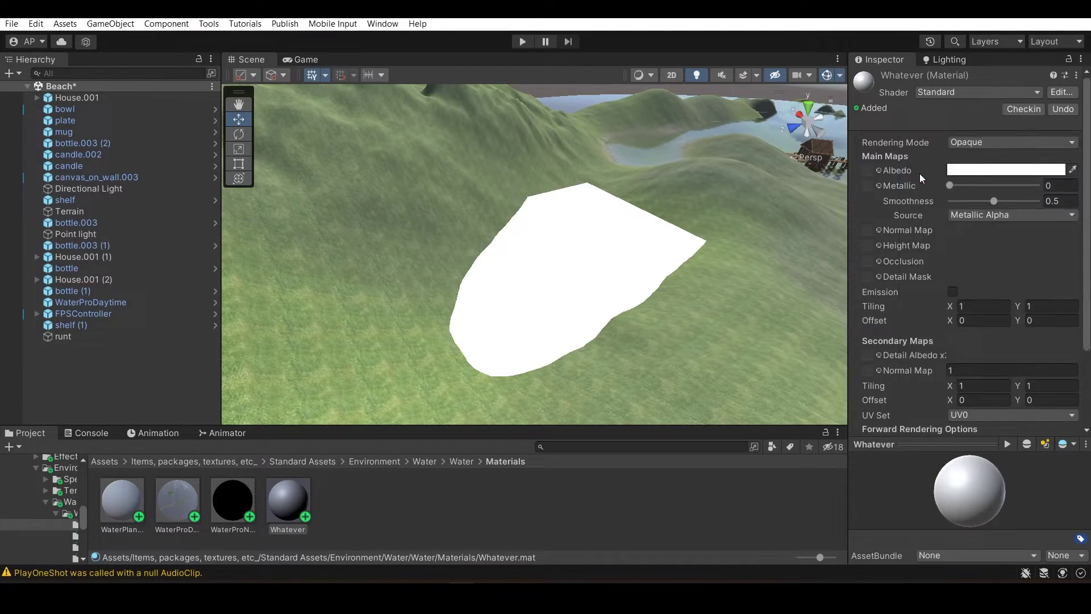
Set Whatever's Wave scale to 0.118 and apply the material to the runt lake plane.
click(1066, 175)
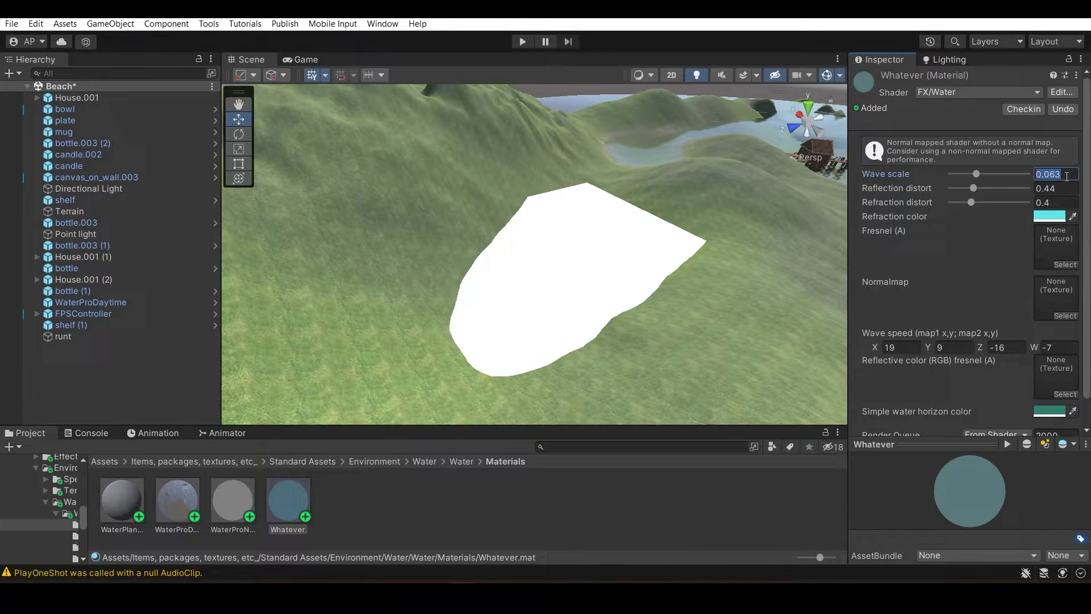
text(0.1)
text(8)
key(BackSpace)
text(1)
text(8)
click(453, 507)
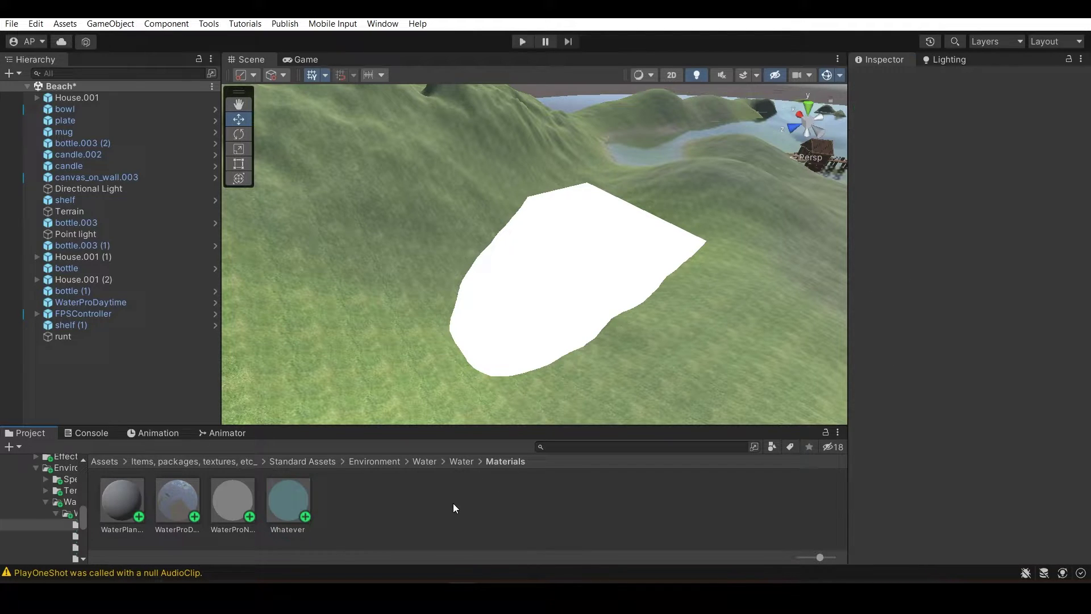
drag(291, 500, 600, 273)
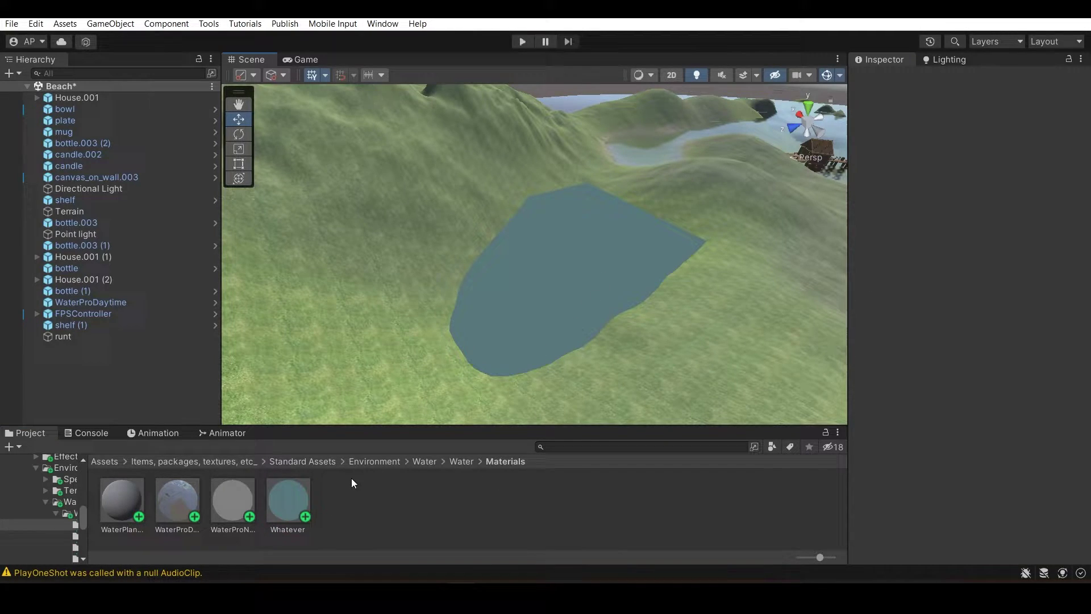
Begin lightening Whatever's refraction colour toward light grey.
click(290, 499)
click(1049, 216)
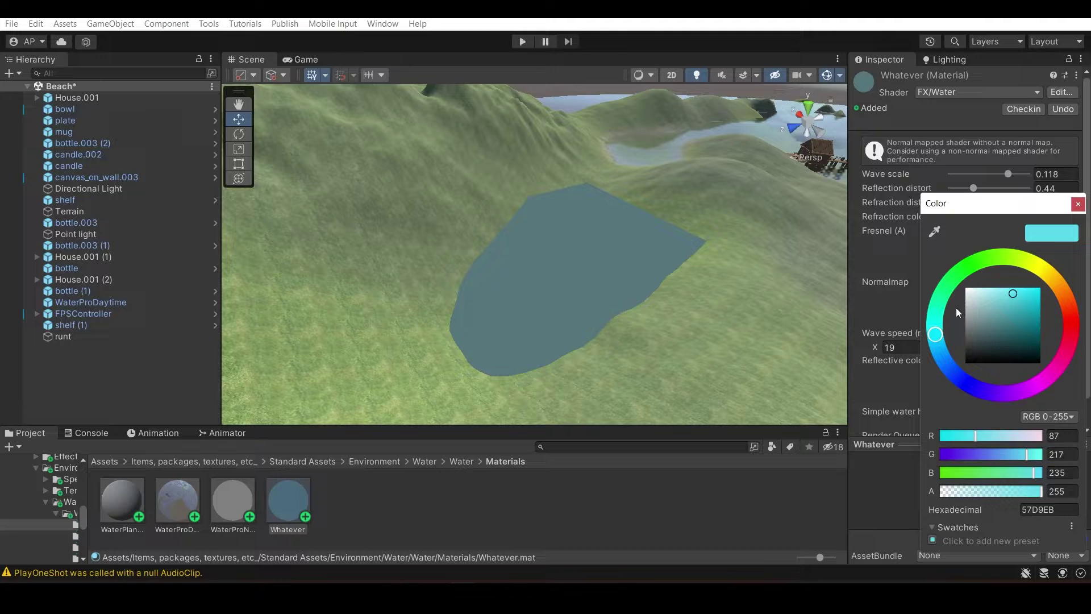
drag(956, 308, 953, 296)
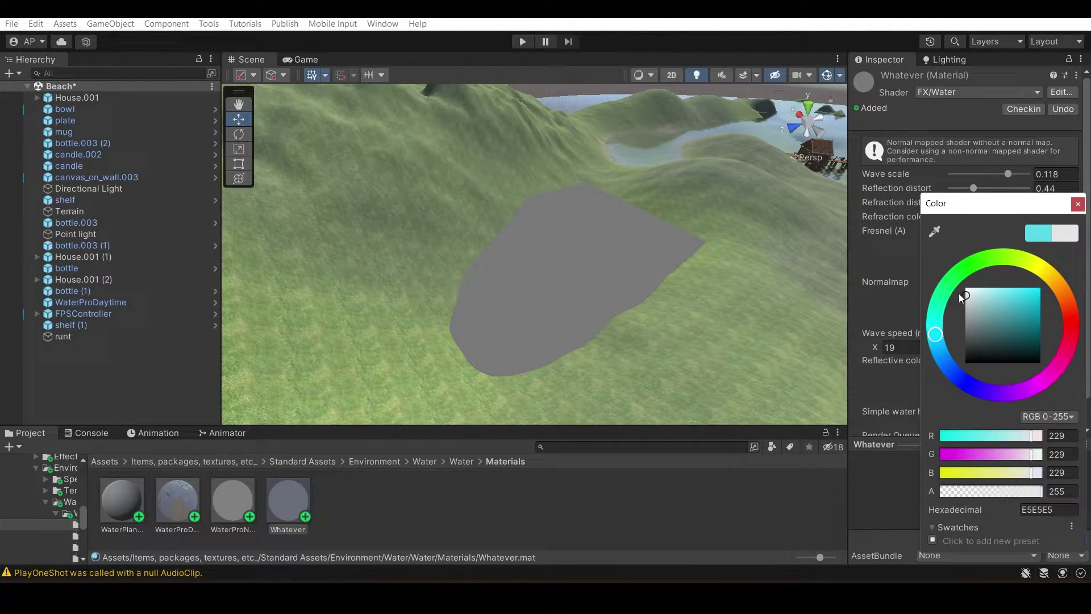
Make the refraction colour near white and the simple water horizon colour dark blue (333D68).
drag(970, 298, 952, 292)
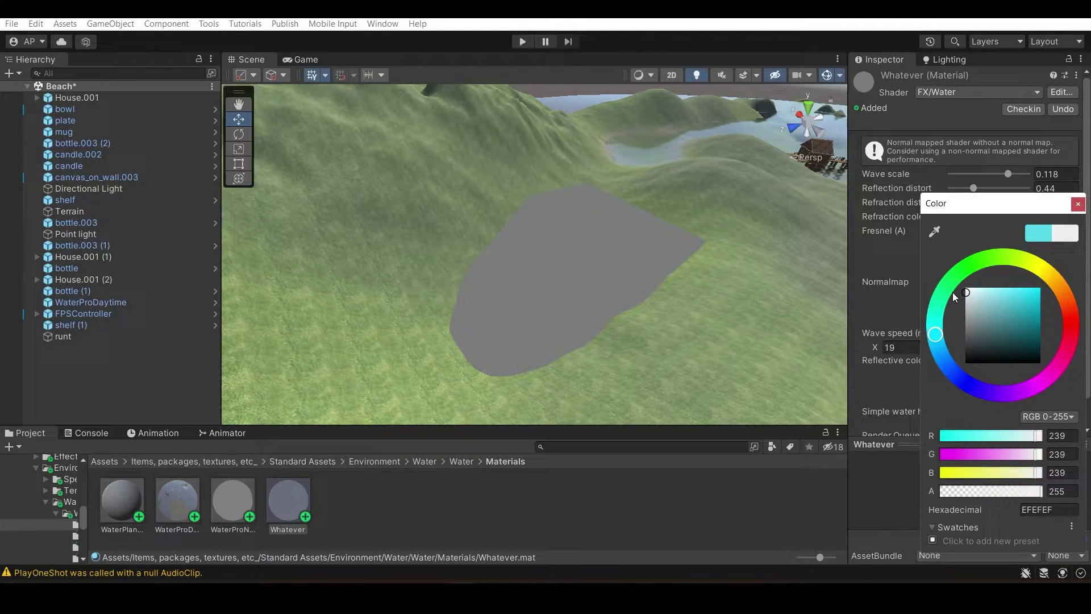
click(1079, 203)
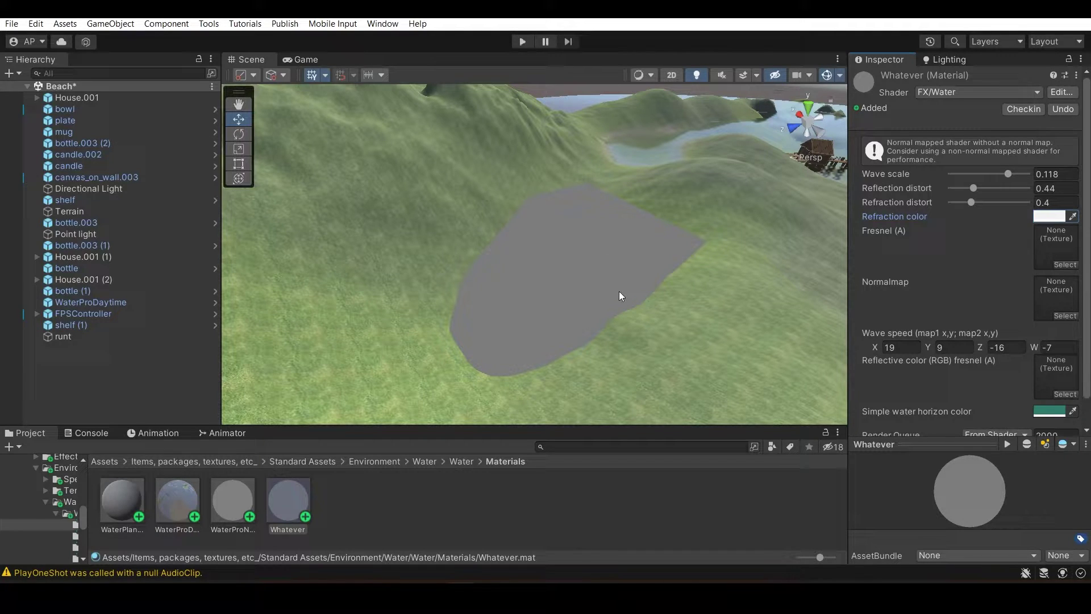
click(1057, 412)
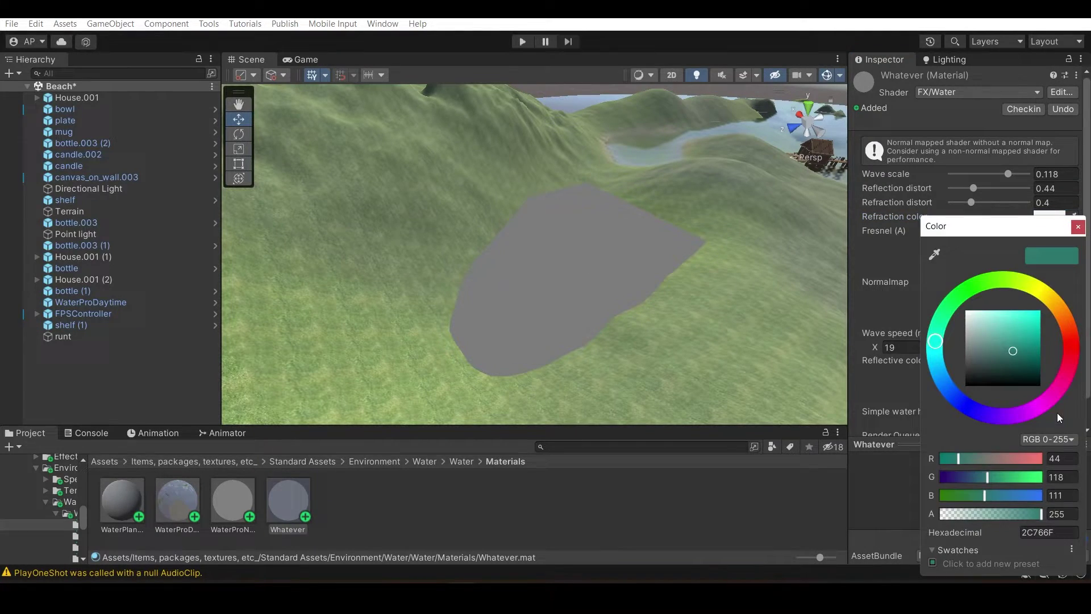
drag(1002, 364, 982, 372)
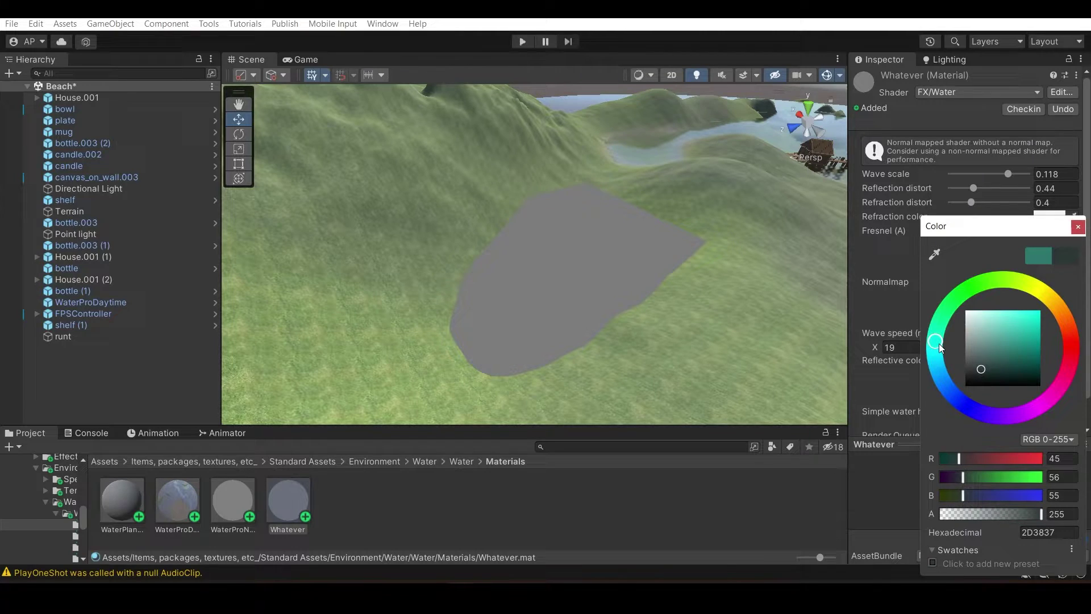
drag(938, 343, 950, 384)
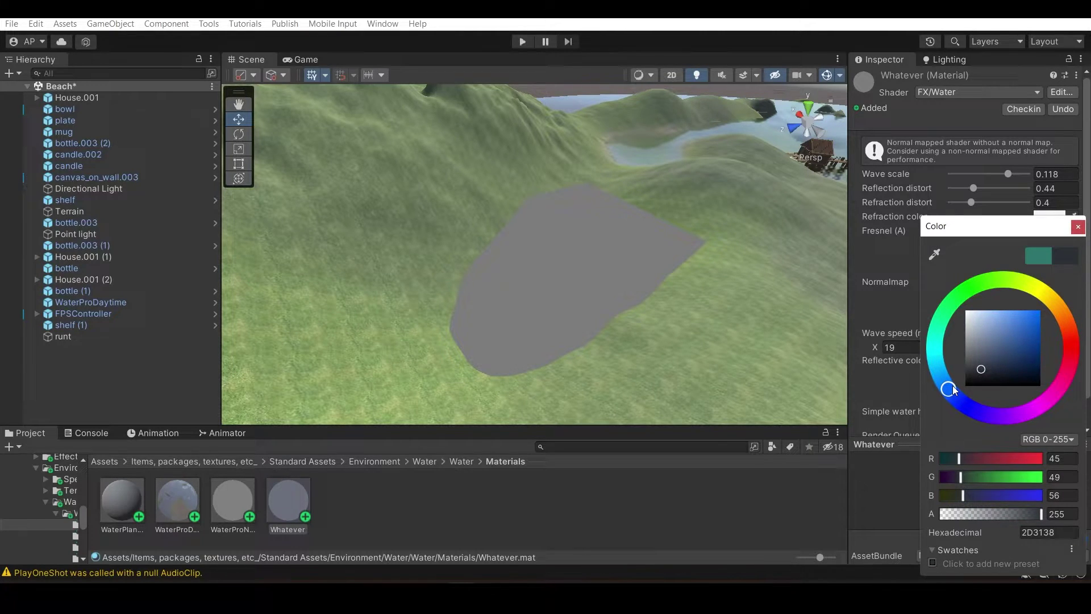
mouse_move(1012, 361)
mouse_down()
mouse_move(998, 366)
mouse_move(1006, 358)
mouse_up()
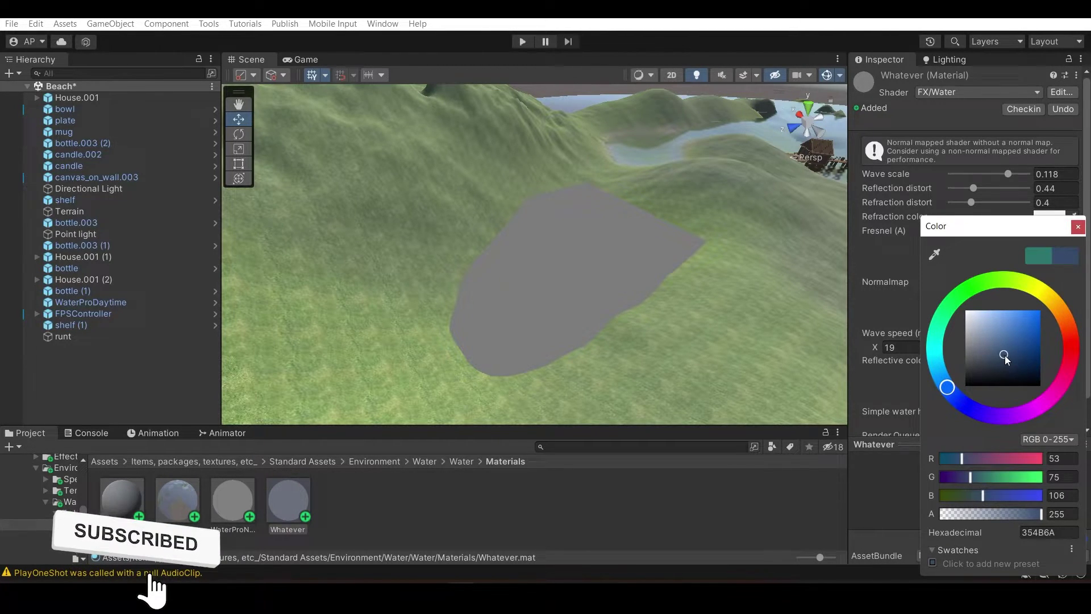
drag(946, 387, 958, 400)
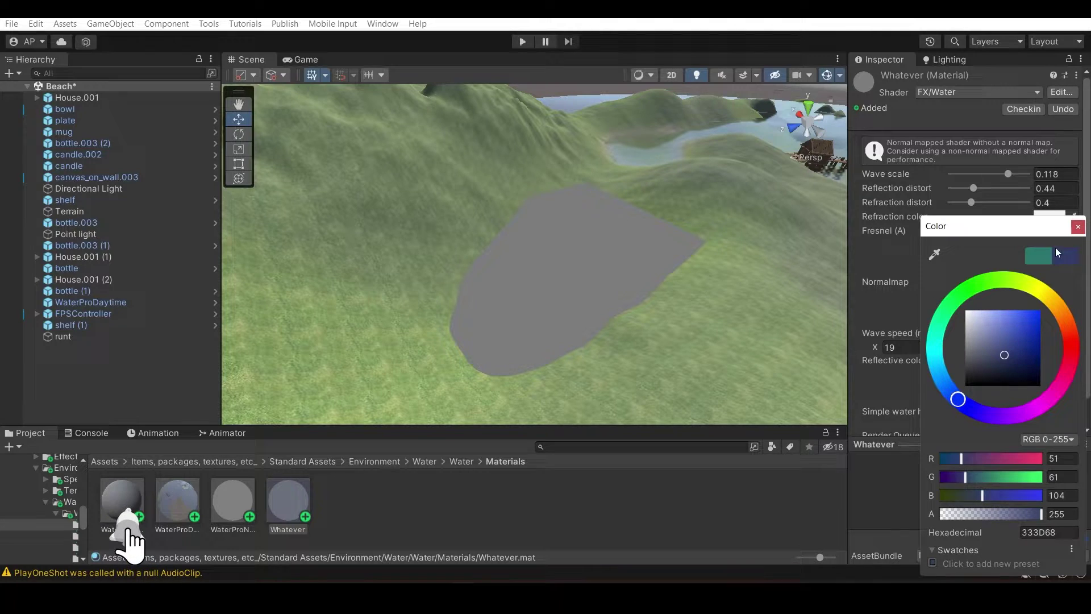
click(1076, 227)
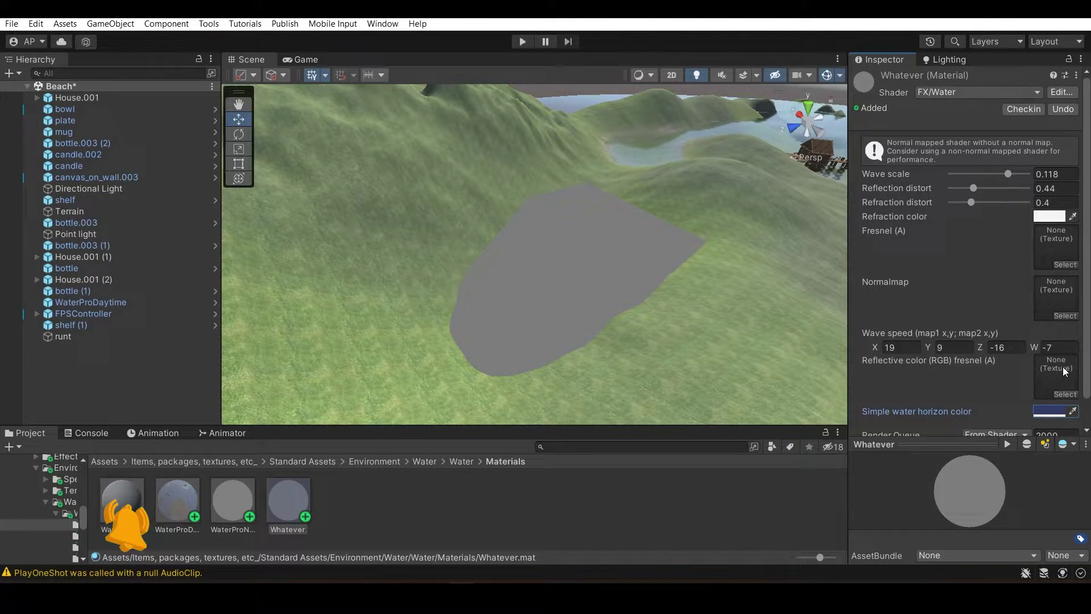
Assign a dark water texture to Reflective color and WaterBump as the normal map.
click(1073, 396)
text(w)
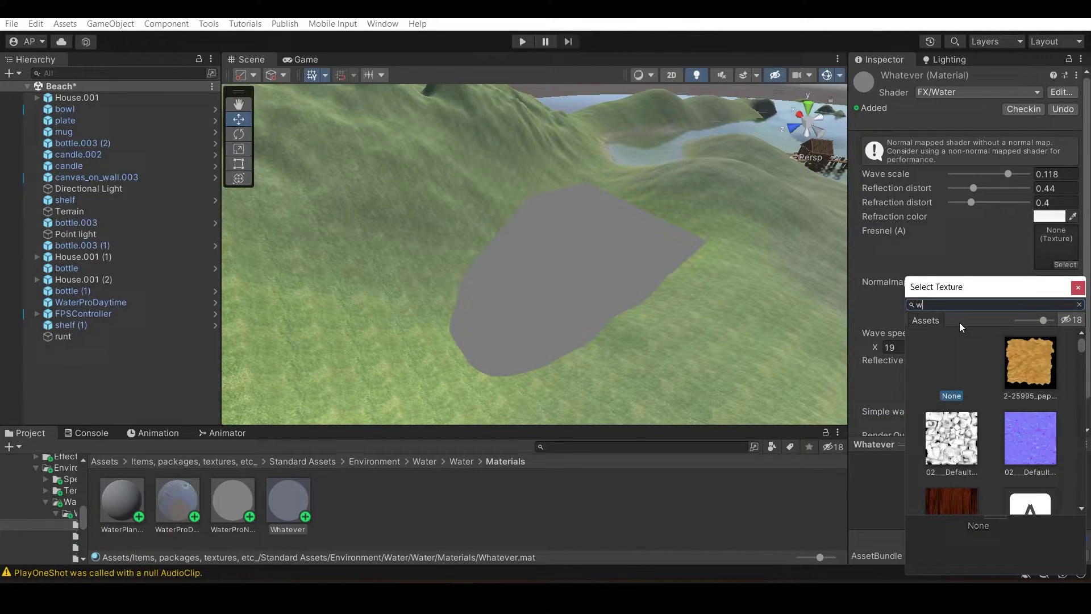
text(ater)
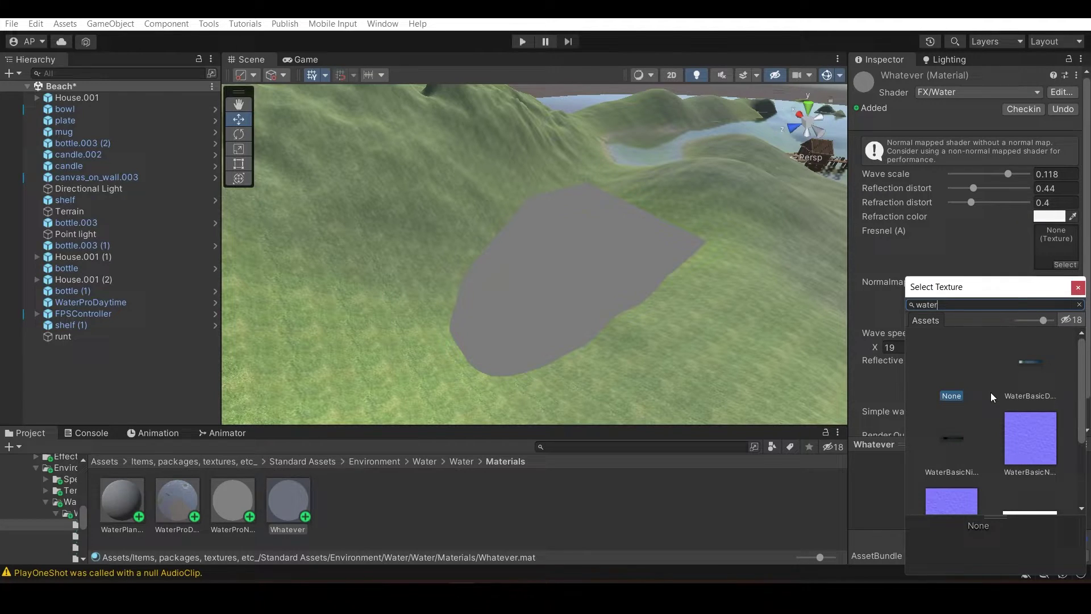
double_click(951, 435)
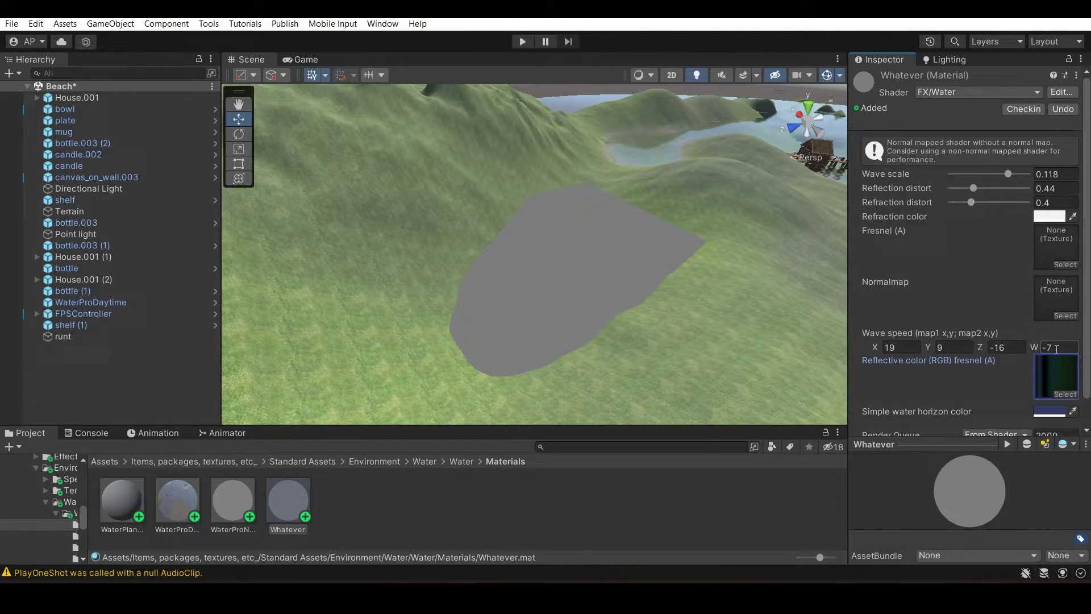
click(1059, 316)
text(wa)
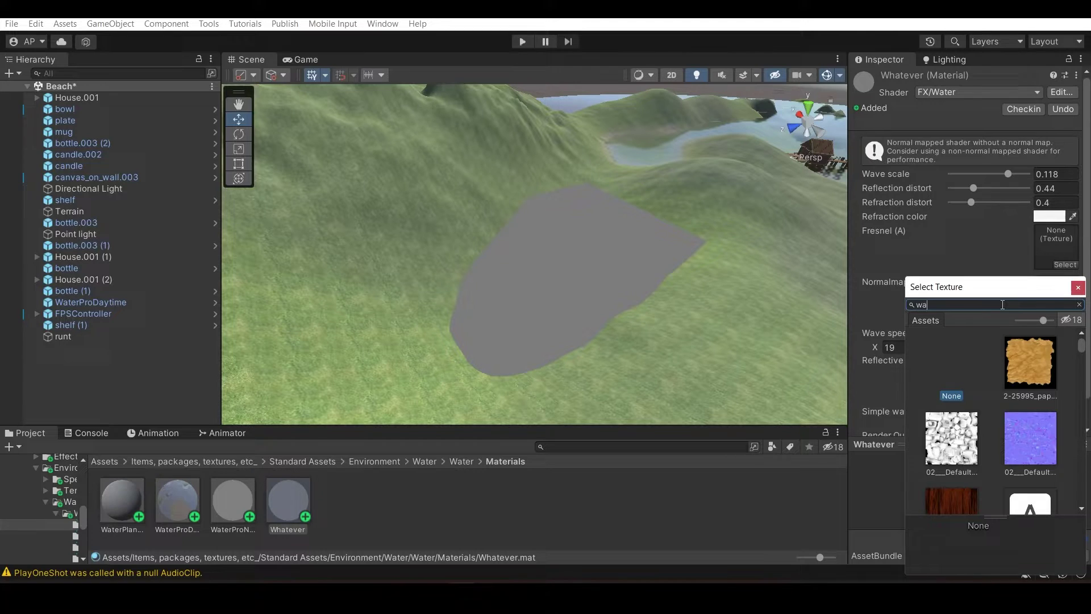
text(ter)
scroll(989, 454, down, 2)
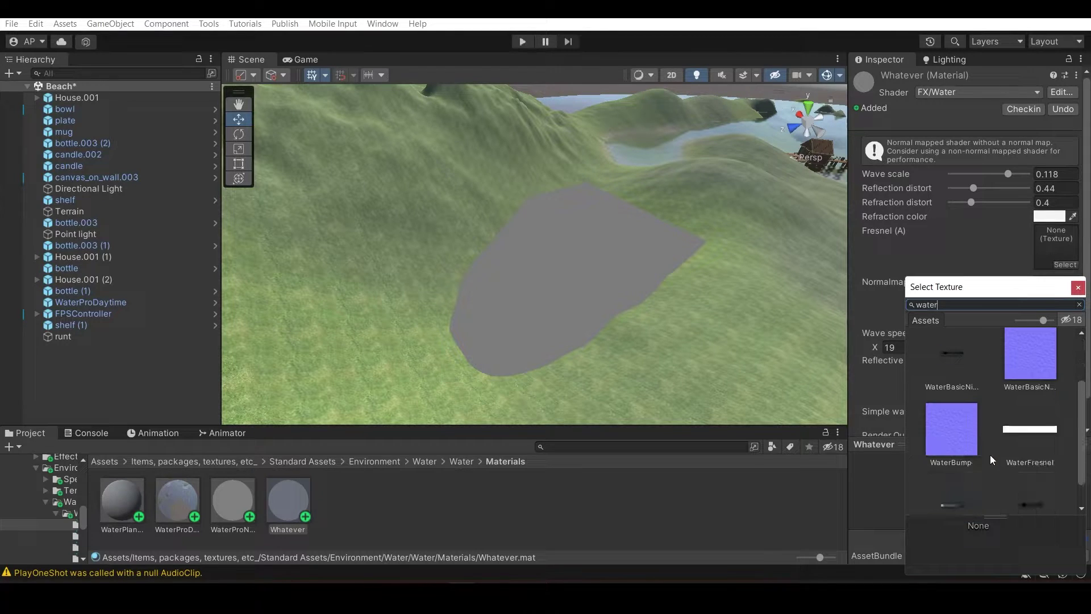
click(958, 431)
click(1077, 288)
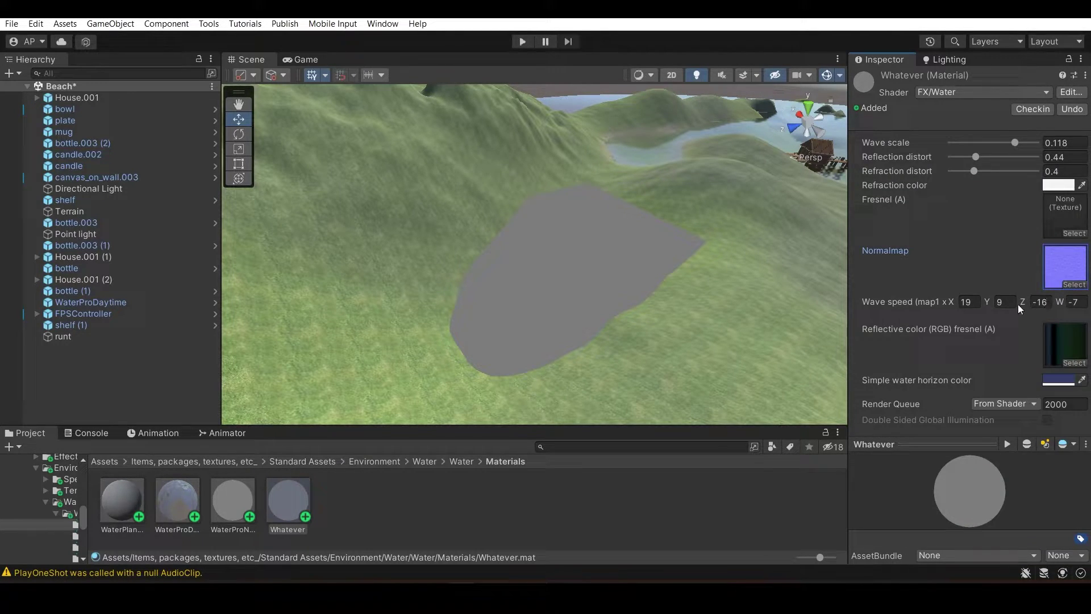
Assign the WaterFresnel texture to the Whatever material's Fresnel slot.
click(1075, 233)
text(w)
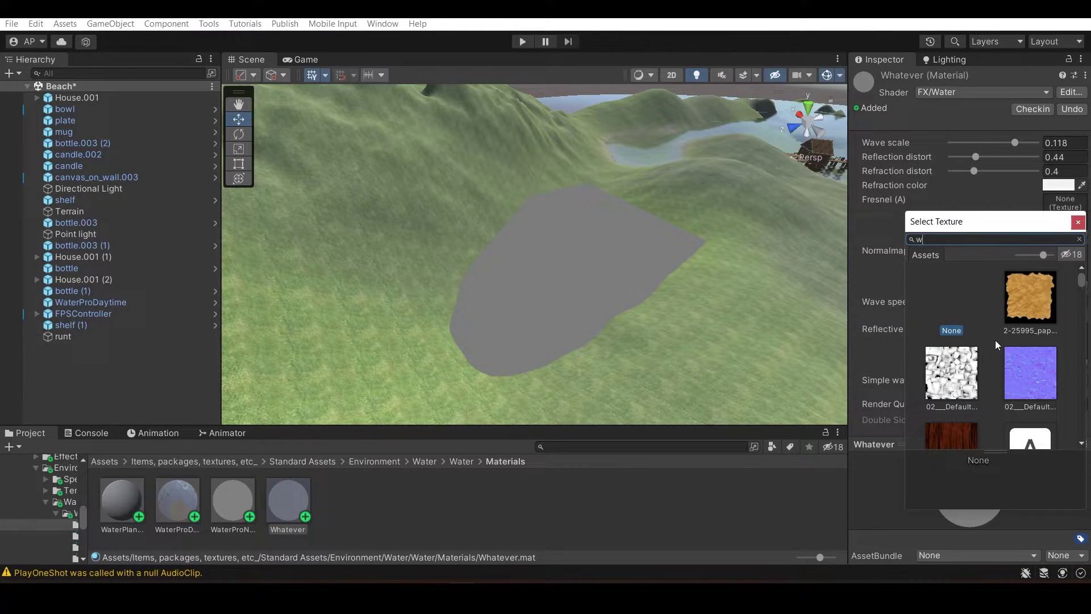
text(ater)
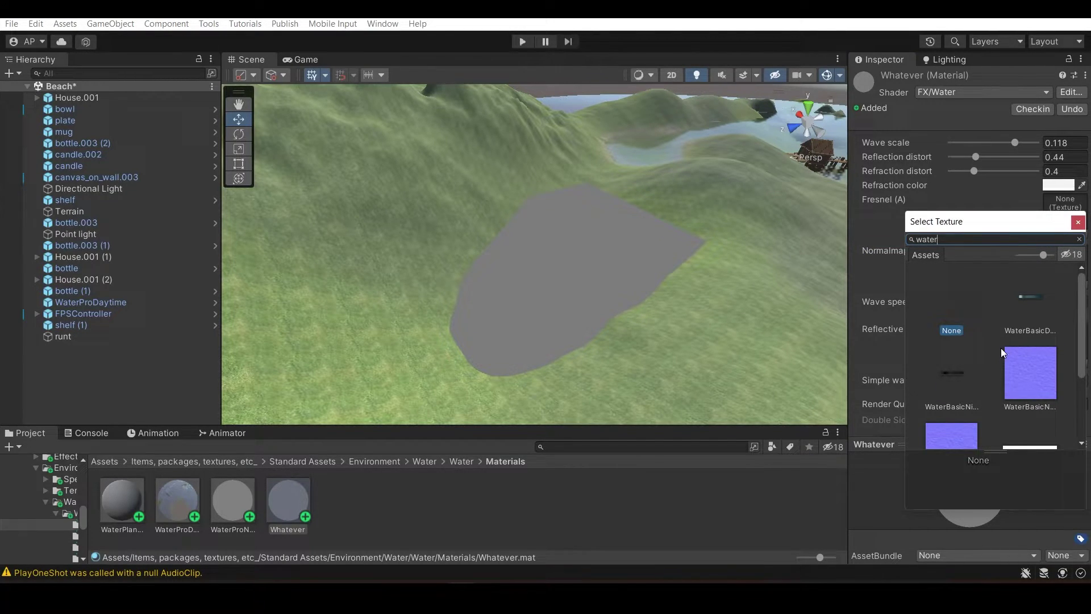
scroll(1001, 349, down, 2)
scroll(1014, 341, down, 2)
click(1025, 332)
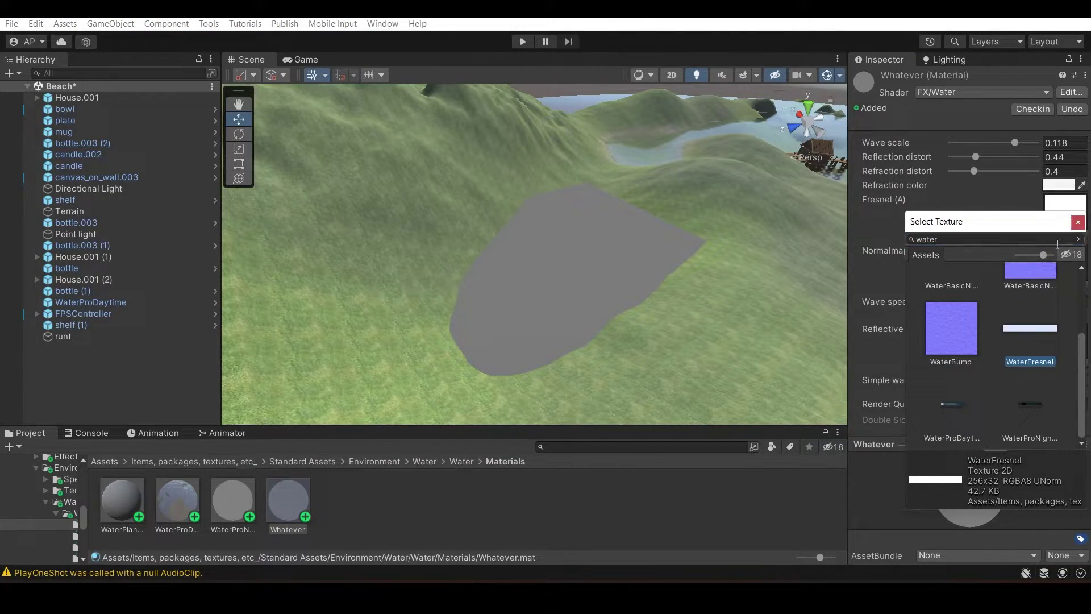
click(1079, 222)
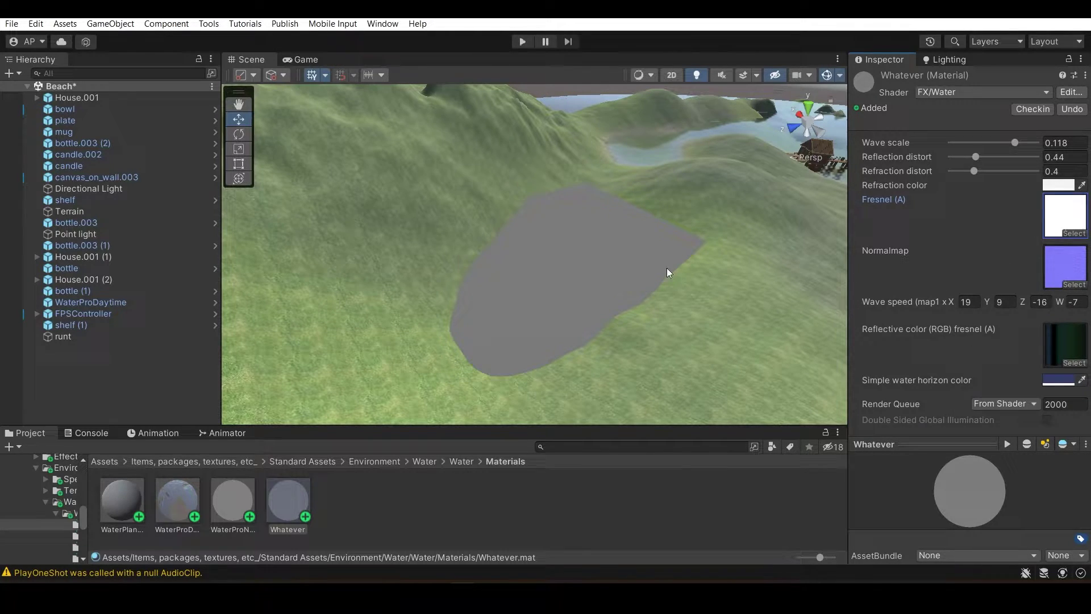
scroll(666, 272, up, 2)
scroll(613, 322, up, 1)
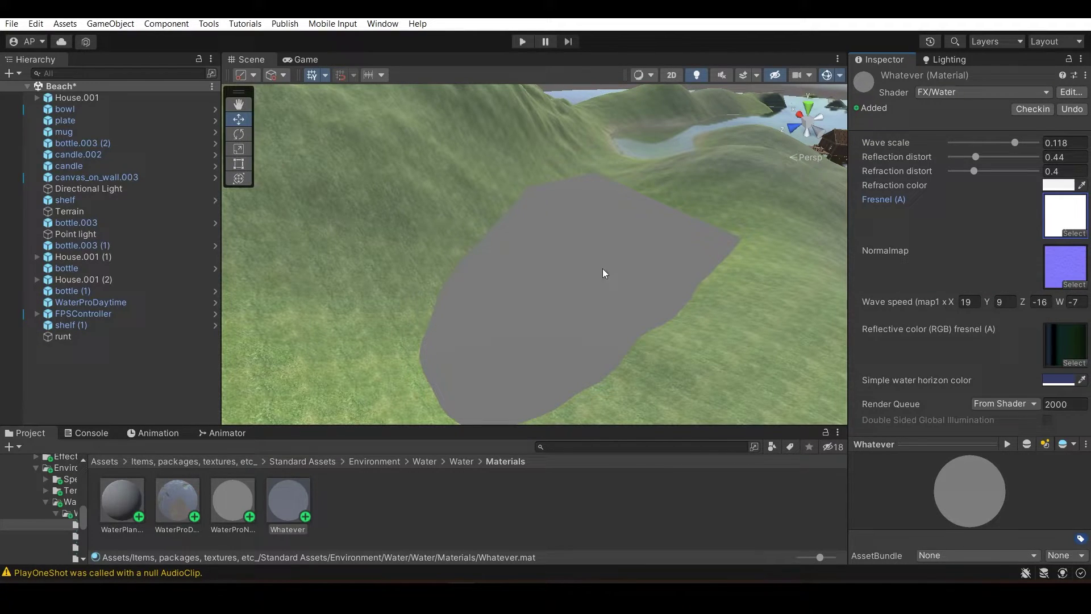
Add the Water script component to runt, keeping Water Mode on Refractive.
click(551, 313)
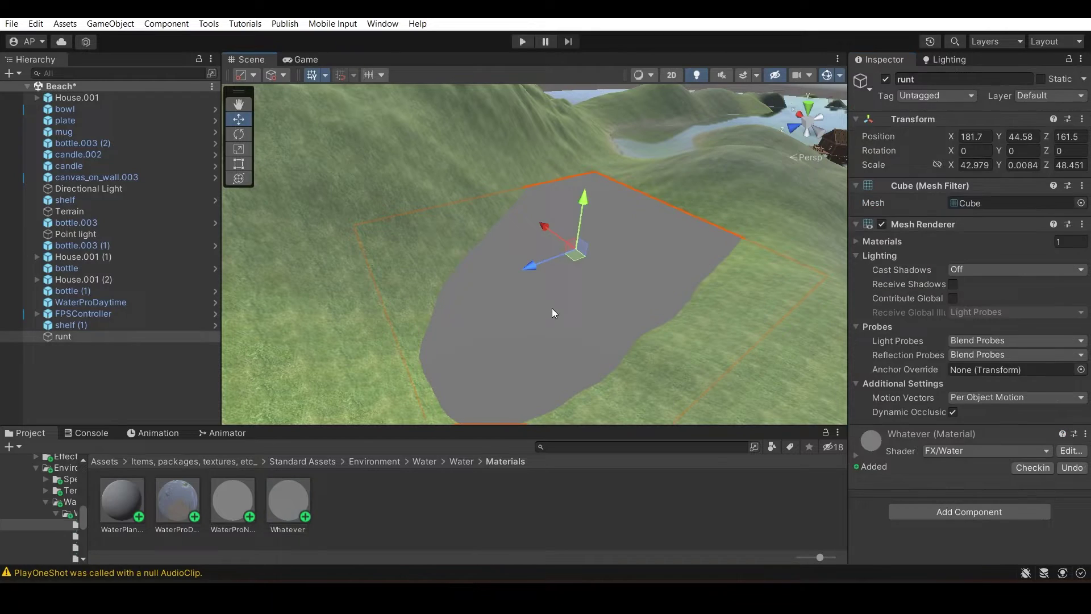
click(967, 509)
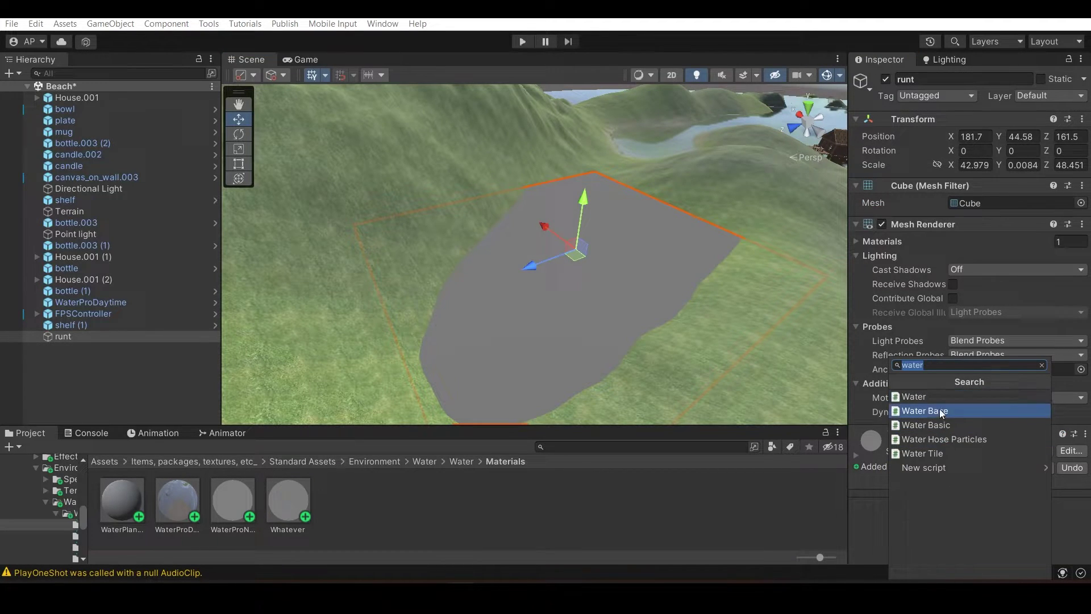
click(931, 397)
scroll(931, 393, down, 3)
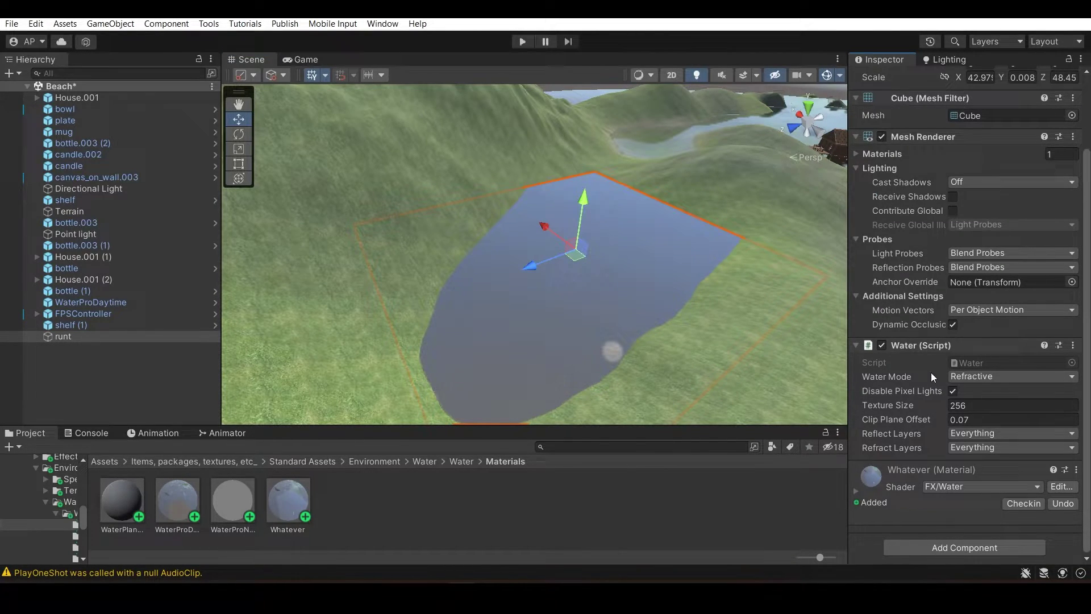
click(958, 378)
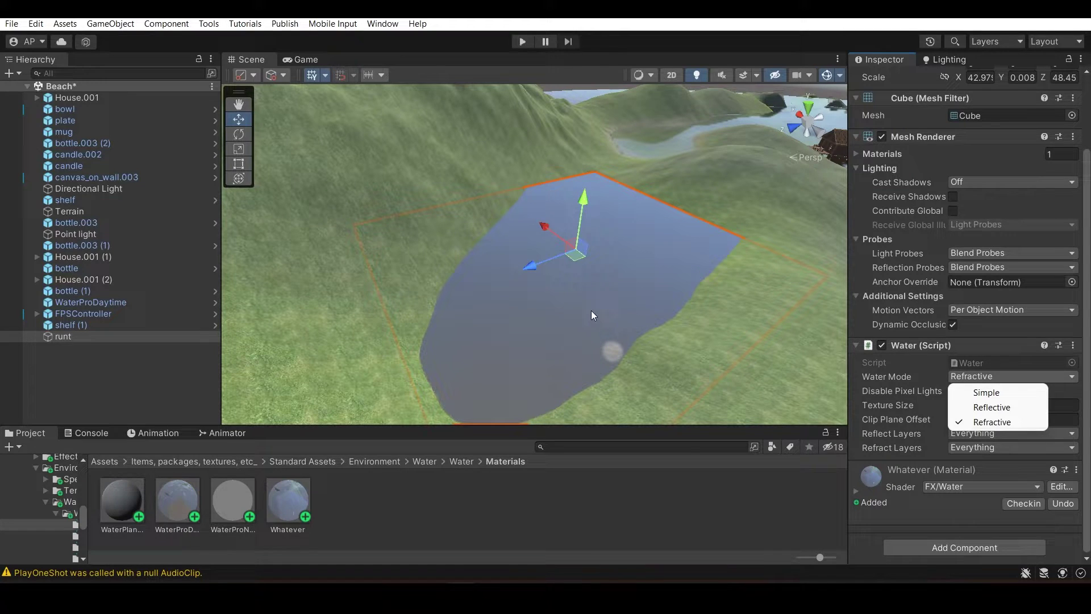
Orbit around the water surface, then open the Water.cs source code.
right_drag(591, 316, 509, 367)
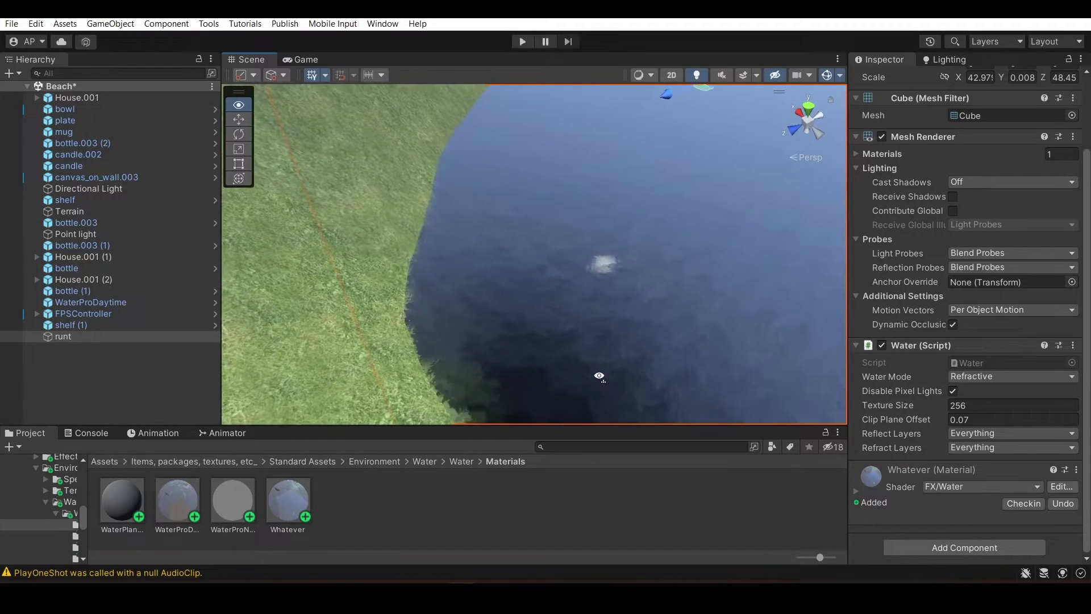
mouse_move(508, 366)
right_down()
mouse_move(708, 391)
mouse_move(579, 395)
mouse_move(628, 205)
mouse_move(714, 324)
right_up()
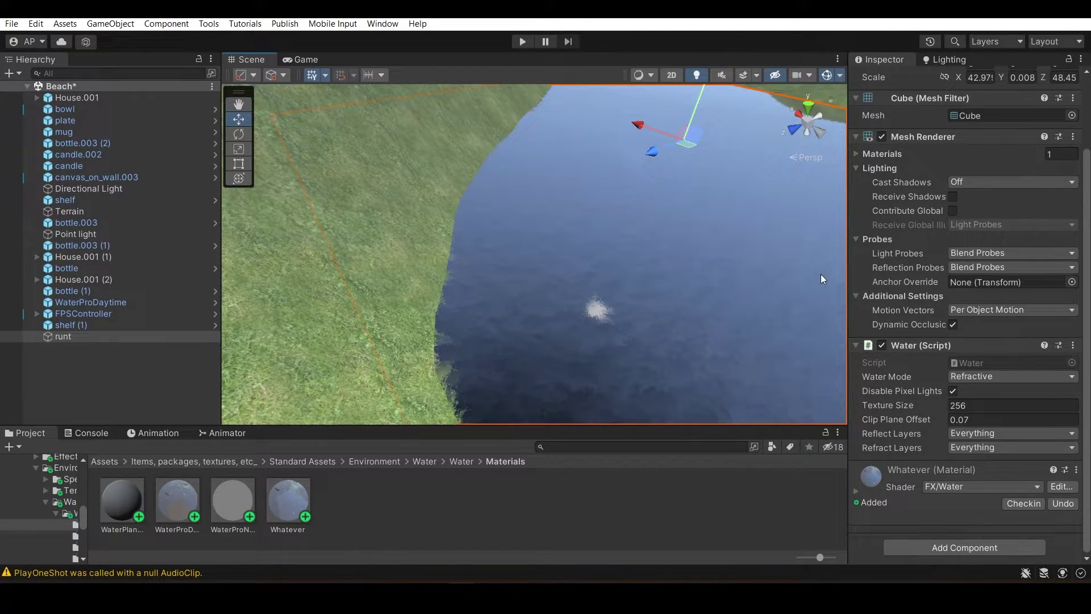
double_click(981, 361)
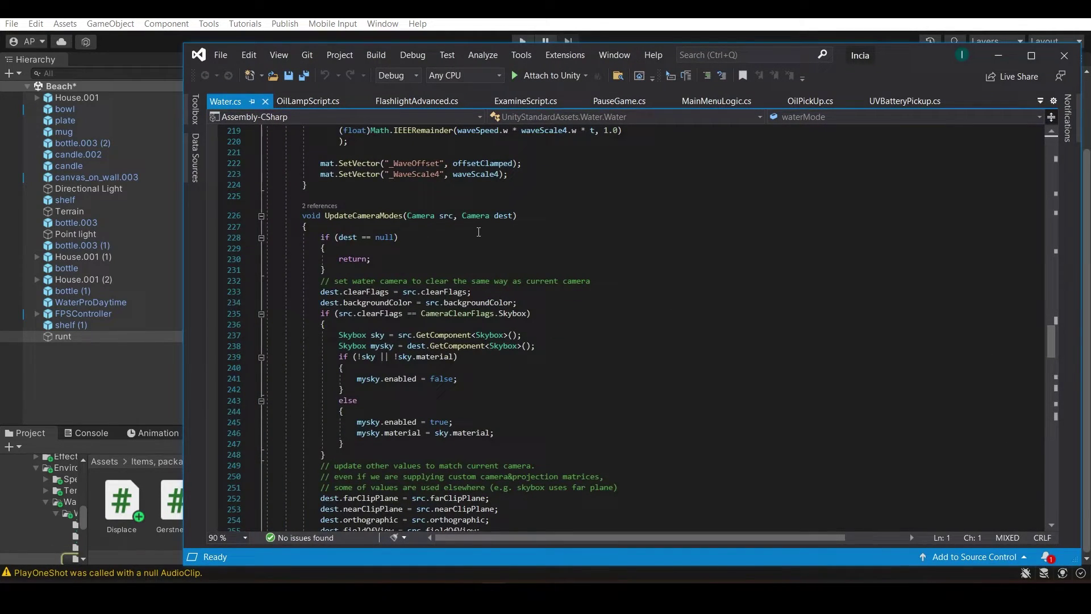
scroll(478, 232, down, 3)
scroll(479, 232, down, 10)
scroll(461, 239, up, 4)
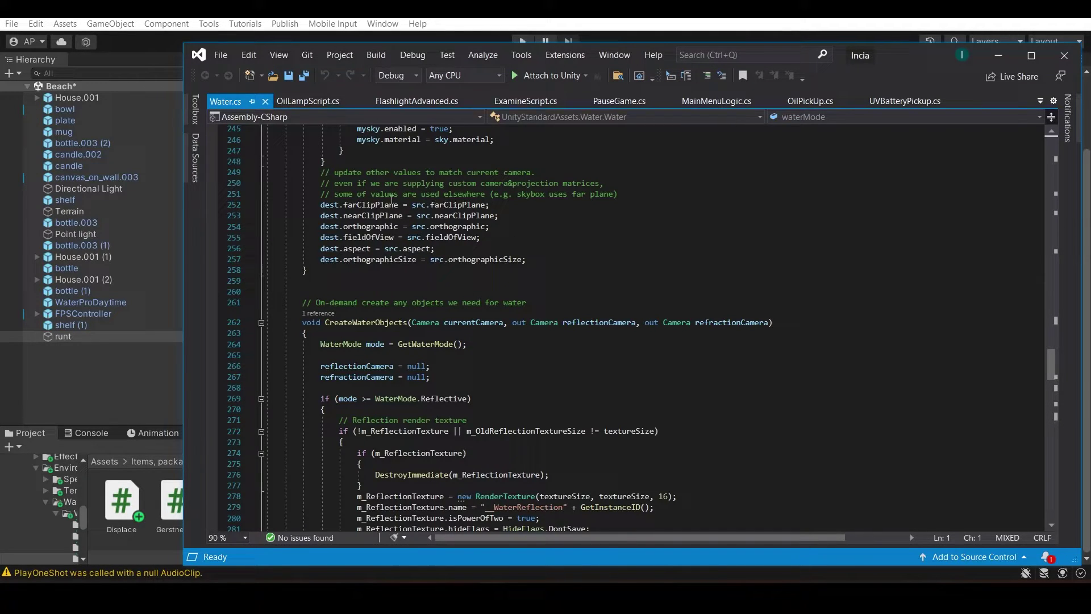
scroll(477, 279, up, 2)
scroll(460, 298, up, 5)
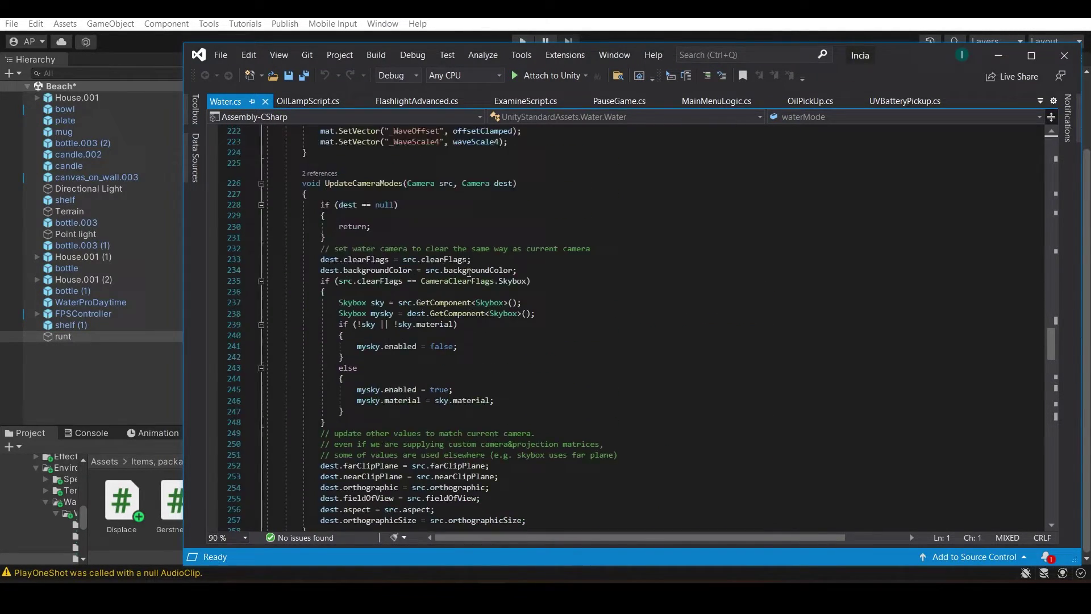
scroll(444, 320, up, 6)
scroll(427, 338, up, 4)
scroll(430, 325, up, 7)
scroll(439, 298, up, 5)
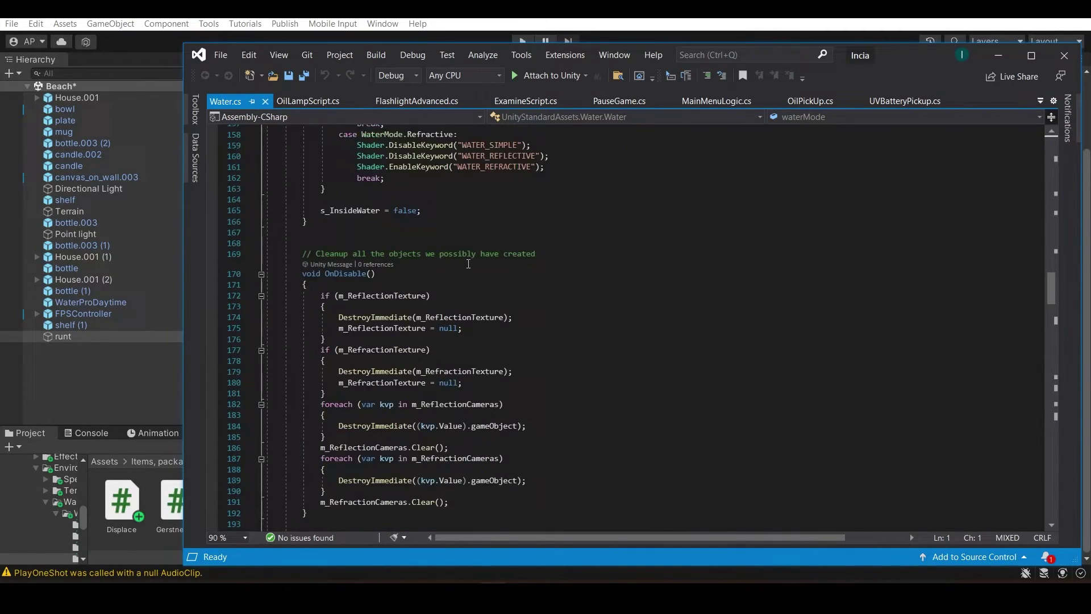
scroll(450, 265, up, 7)
scroll(461, 232, up, 6)
scroll(462, 233, up, 5)
scroll(512, 247, up, 5)
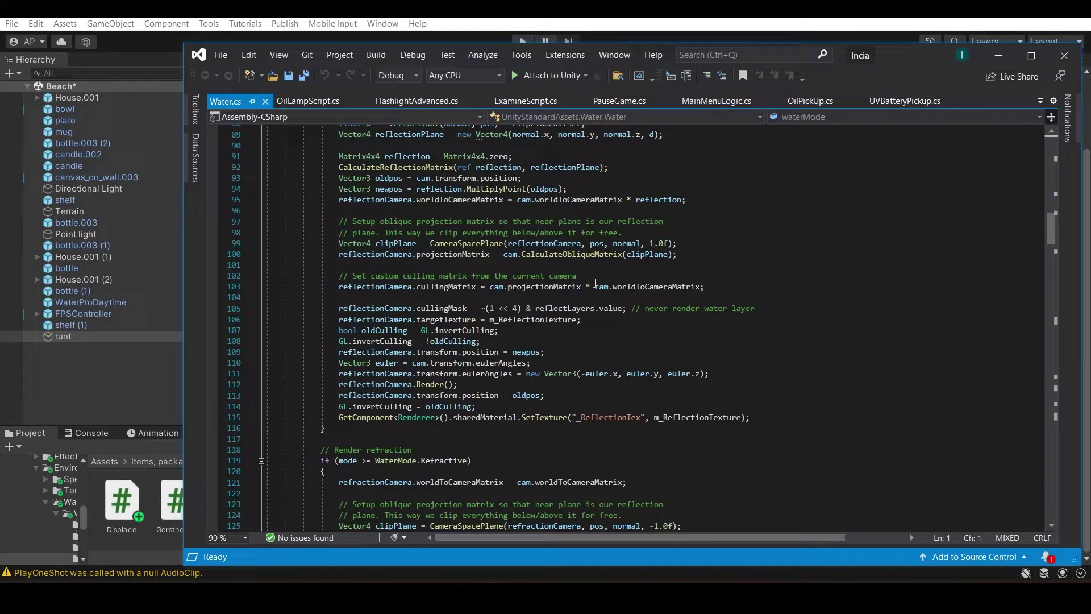
Minimise Visual Studio after reading Water.cs to get back to the Unity scene.
click(994, 55)
scroll(547, 325, down, 3)
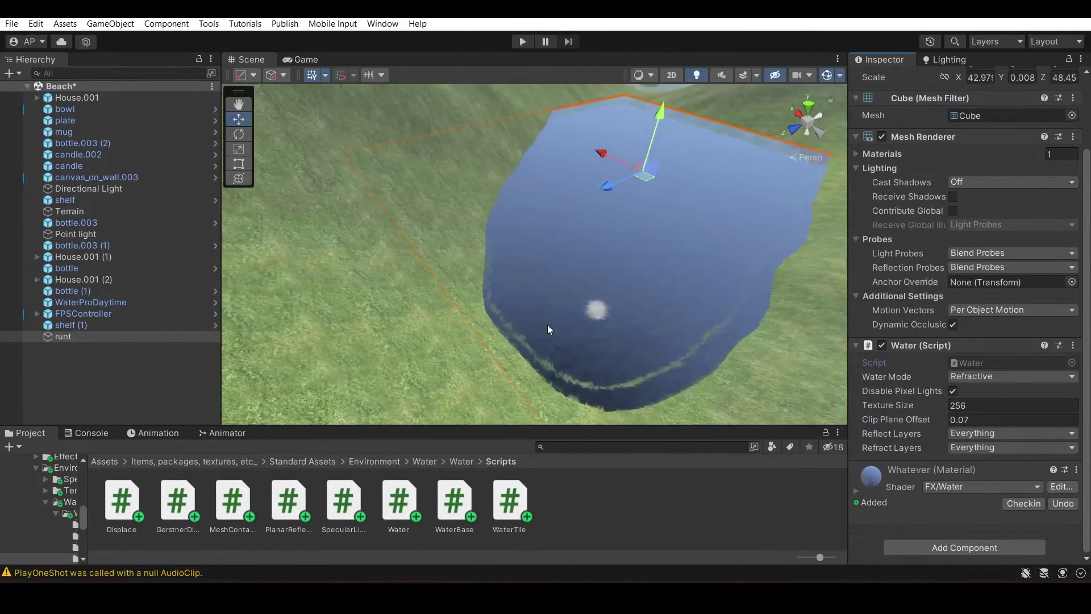
scroll(547, 325, up, 1)
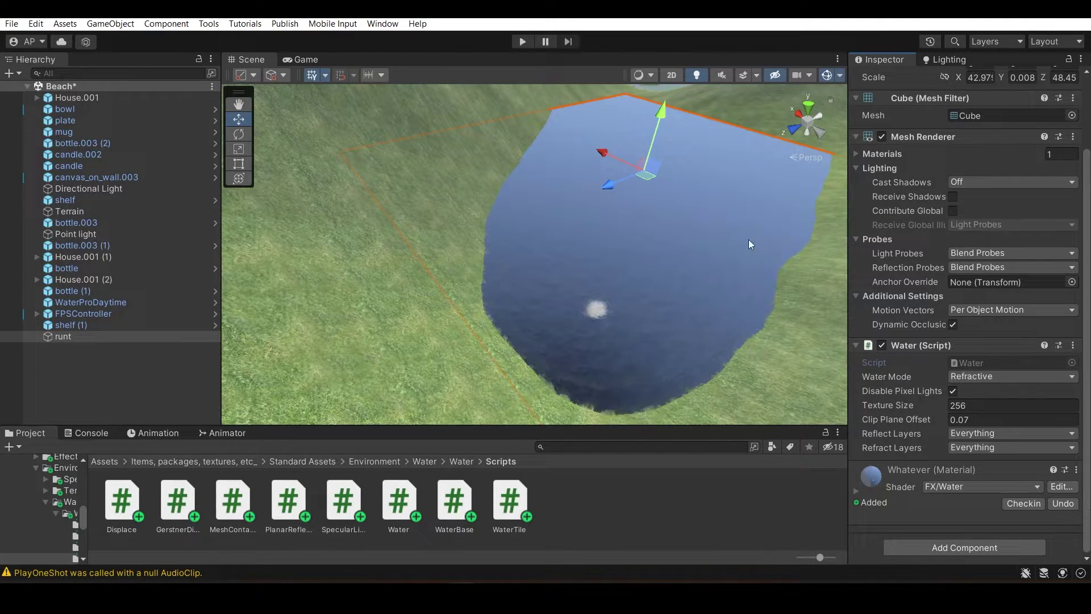
click(1004, 377)
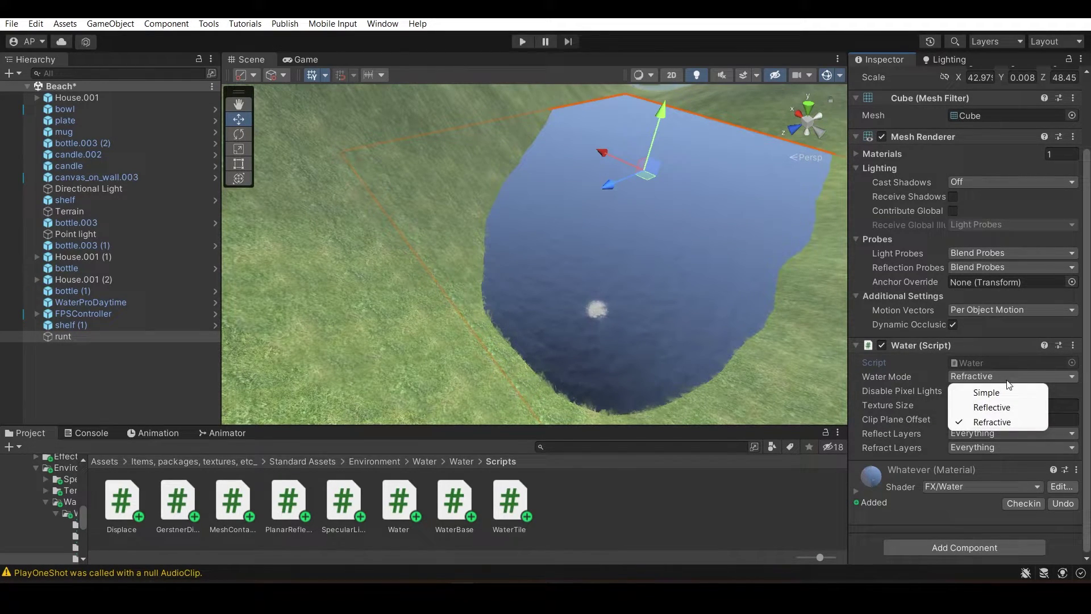
click(1011, 392)
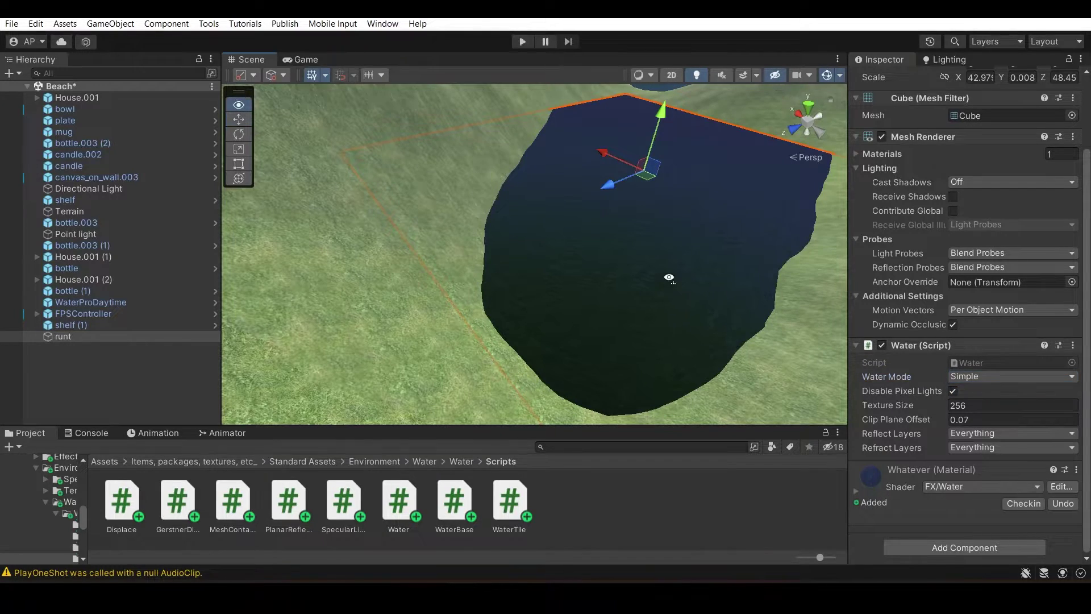
mouse_move(669, 277)
right_down()
mouse_move(682, 324)
mouse_move(660, 267)
right_up()
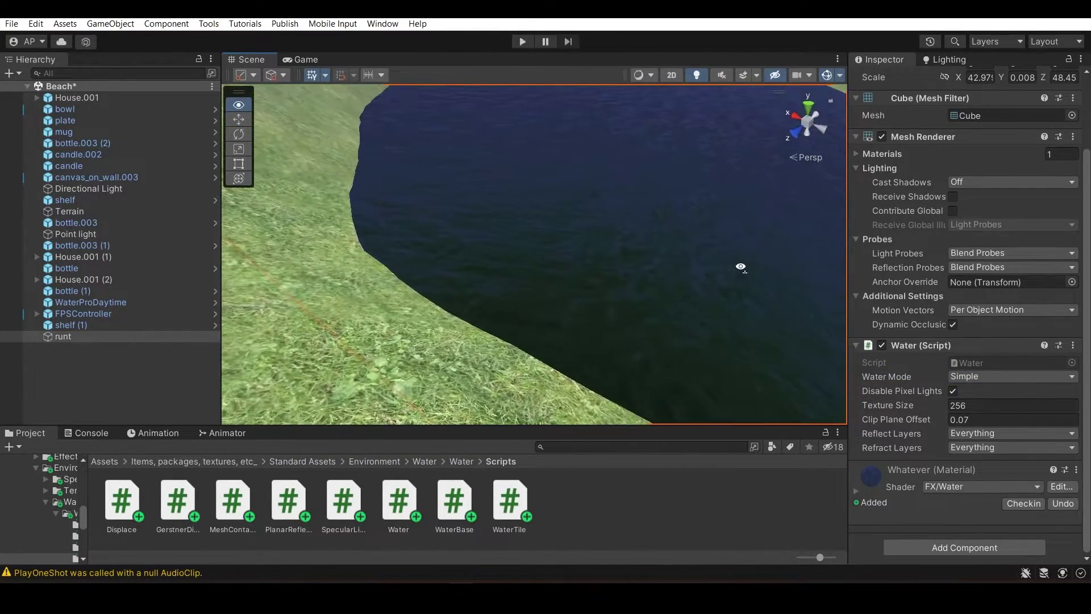
key(f)
right_drag(786, 173, 789, 218)
click(982, 375)
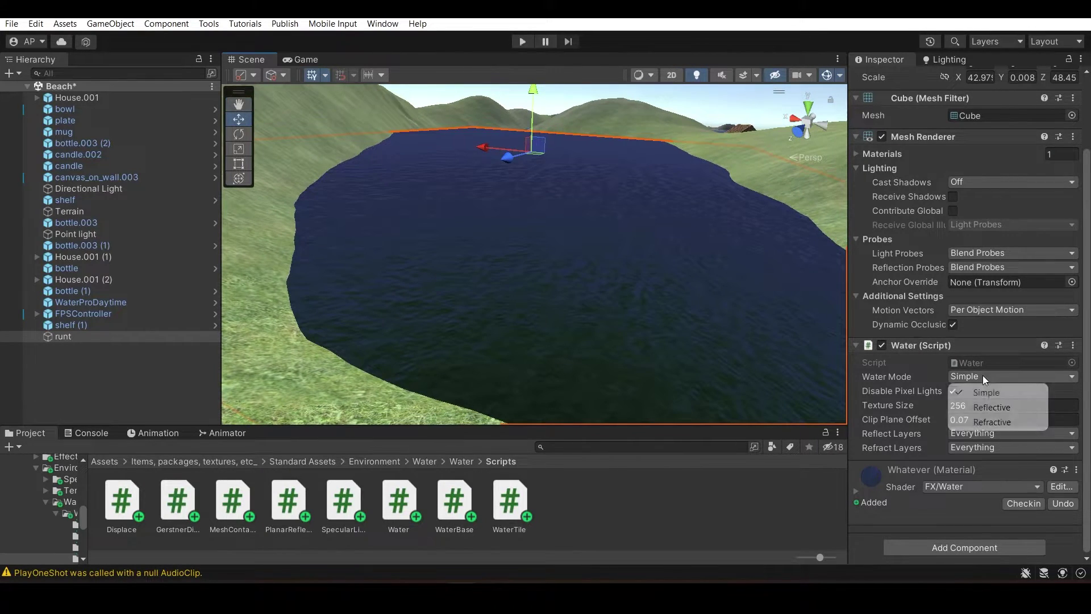
click(991, 407)
mouse_move(489, 270)
right_down()
mouse_move(418, 258)
mouse_move(450, 250)
right_up()
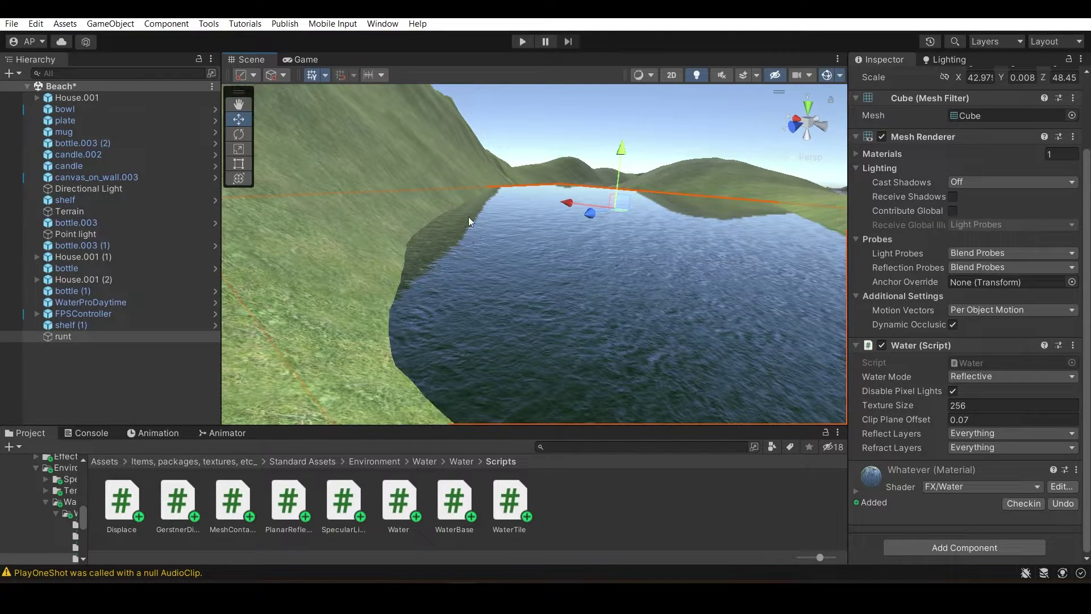
click(992, 376)
click(1002, 421)
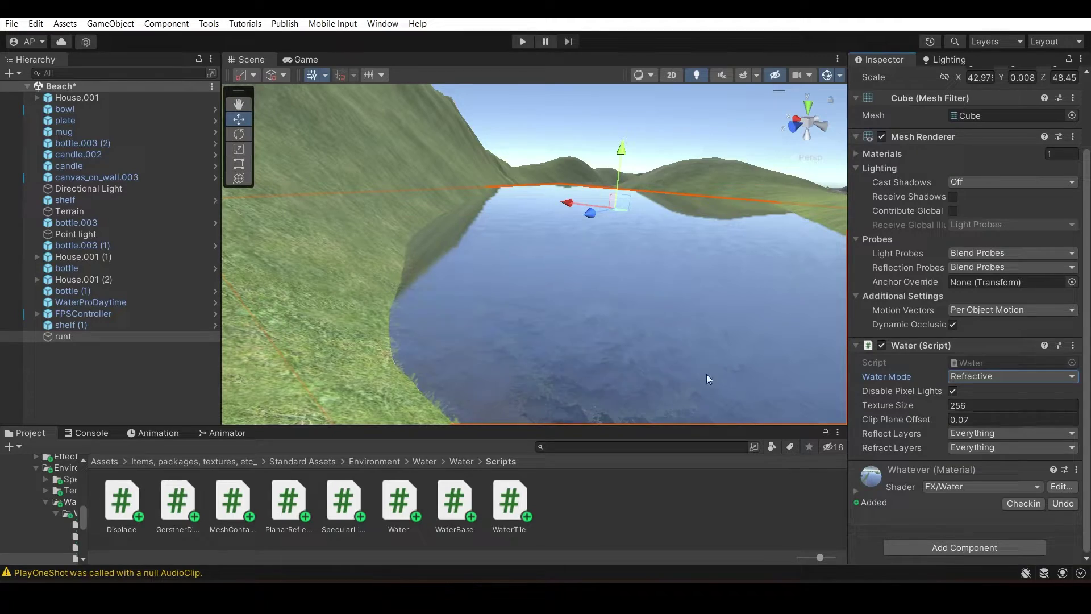
right_drag(707, 375, 703, 449)
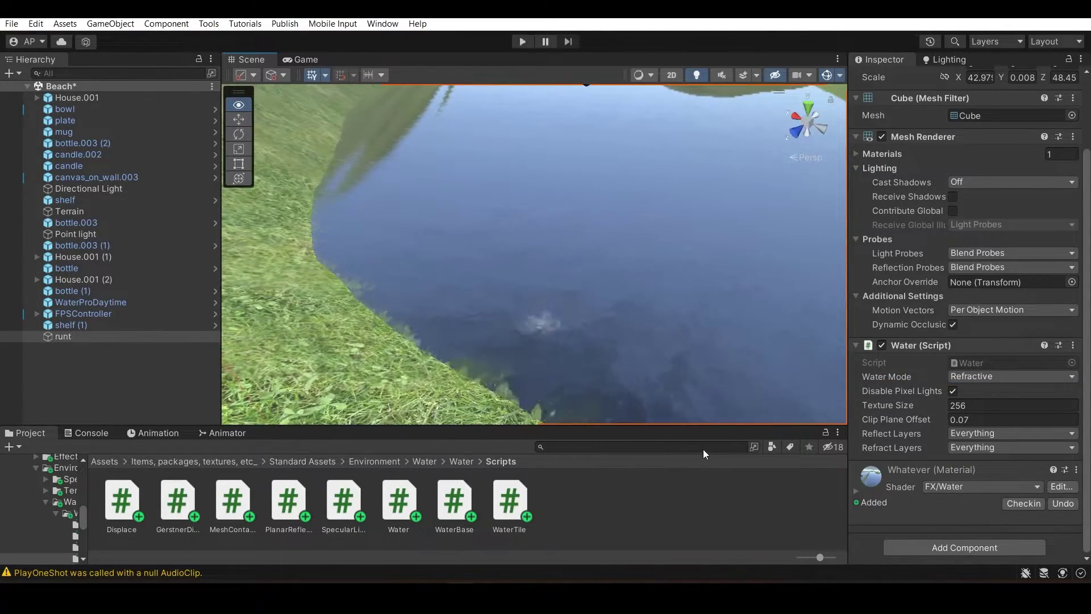
mouse_move(703, 449)
right_down()
mouse_move(643, 455)
mouse_move(551, 496)
right_up()
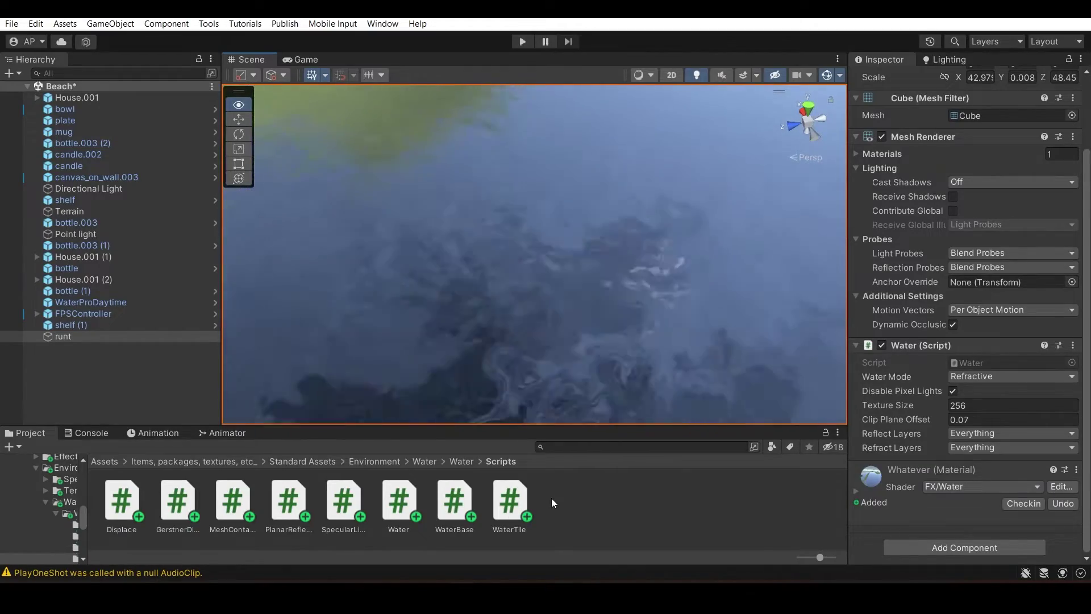
mouse_move(551, 497)
right_down()
mouse_move(648, 492)
mouse_move(737, 443)
mouse_move(737, 415)
mouse_move(748, 424)
right_up()
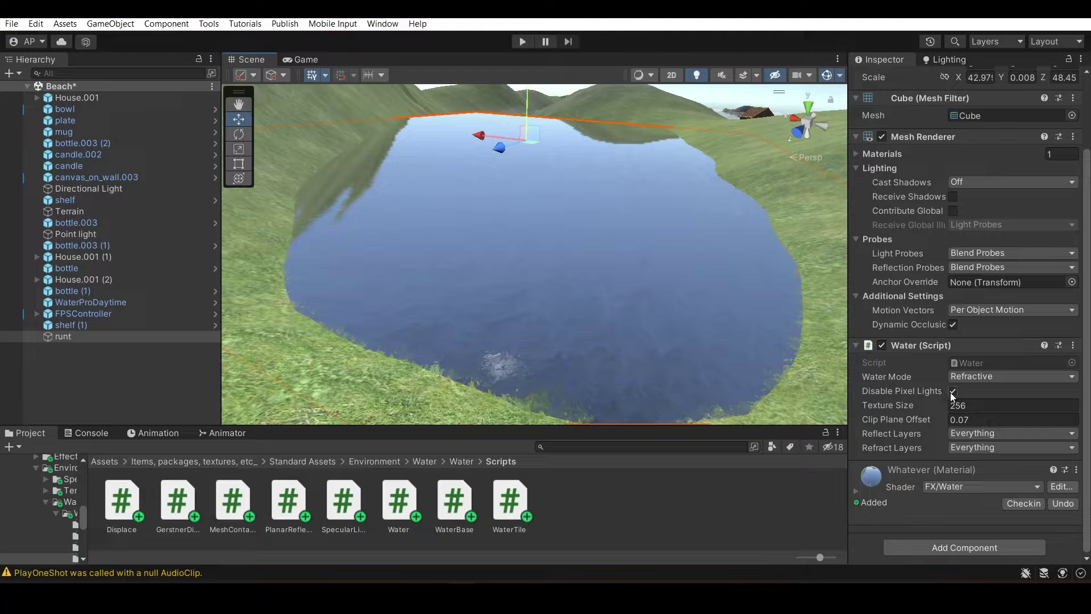
click(953, 391)
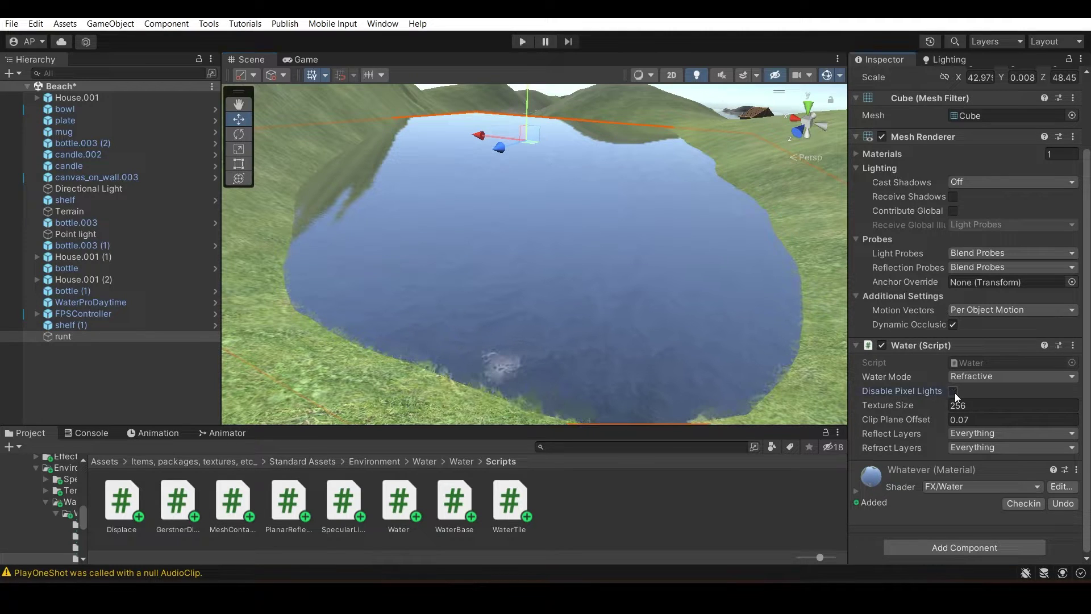
click(953, 391)
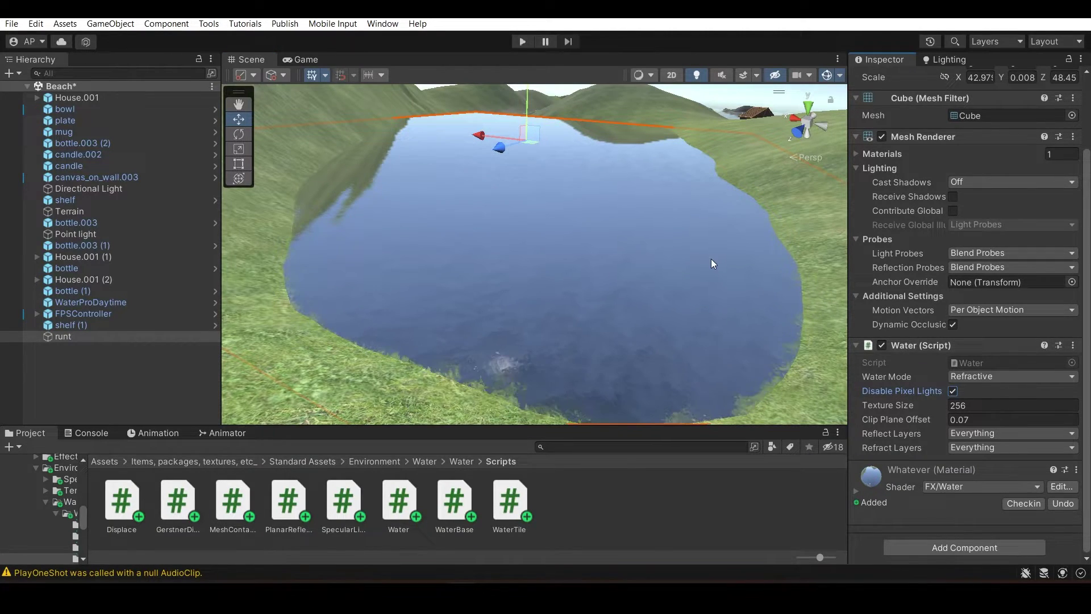
scroll(576, 300, down, 5)
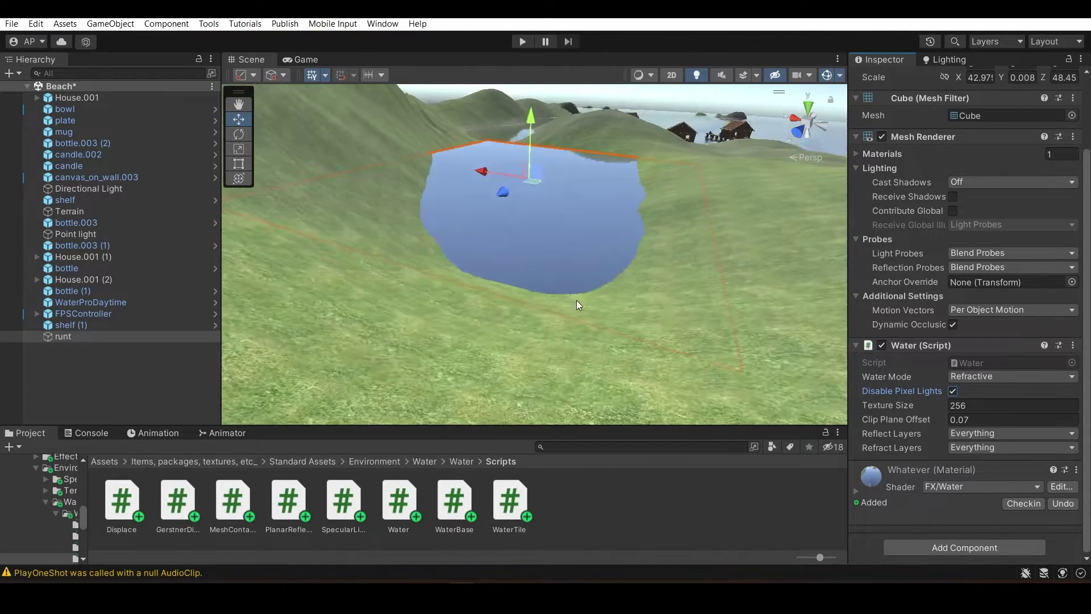
scroll(577, 300, up, 3)
right_drag(576, 304, 496, 338)
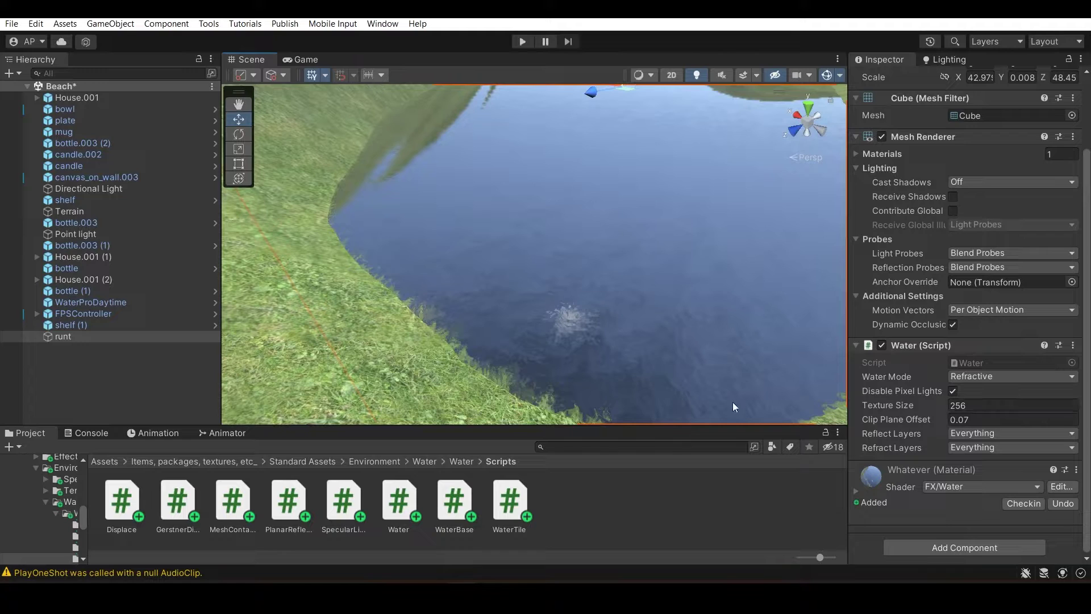
mouse_move(732, 401)
right_down()
mouse_move(568, 362)
mouse_move(564, 345)
right_up()
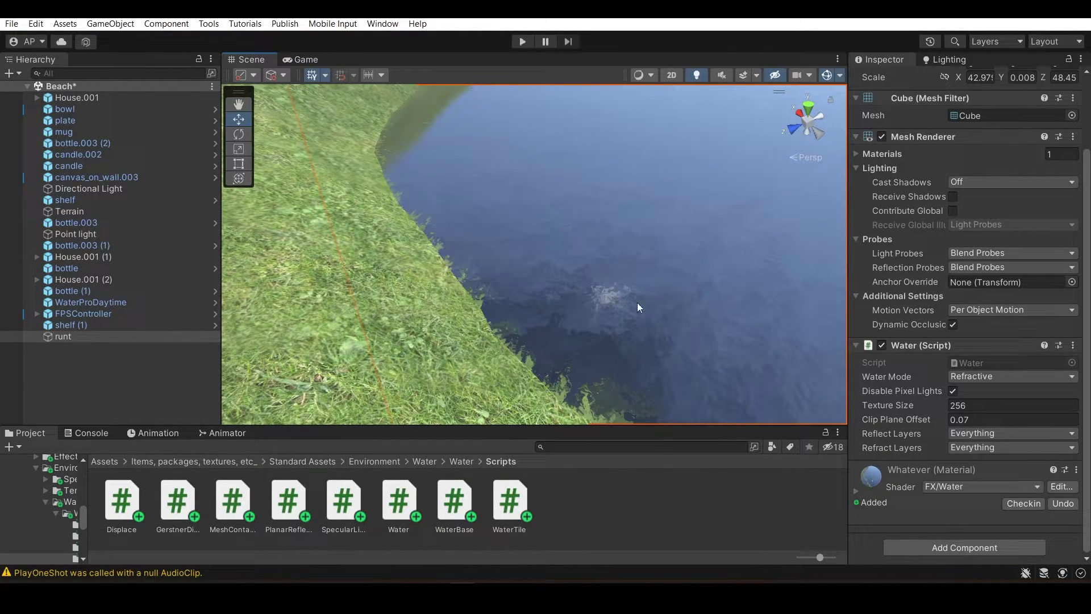
Try smaller and larger Water Texture Size values, then select the field to replace it with 256.
click(920, 405)
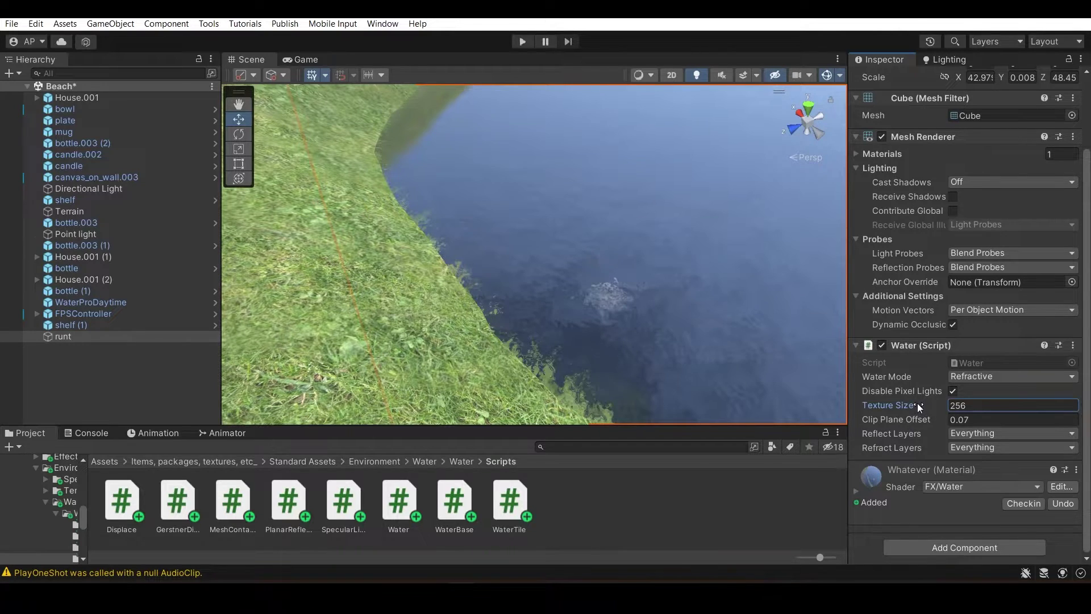
text(20)
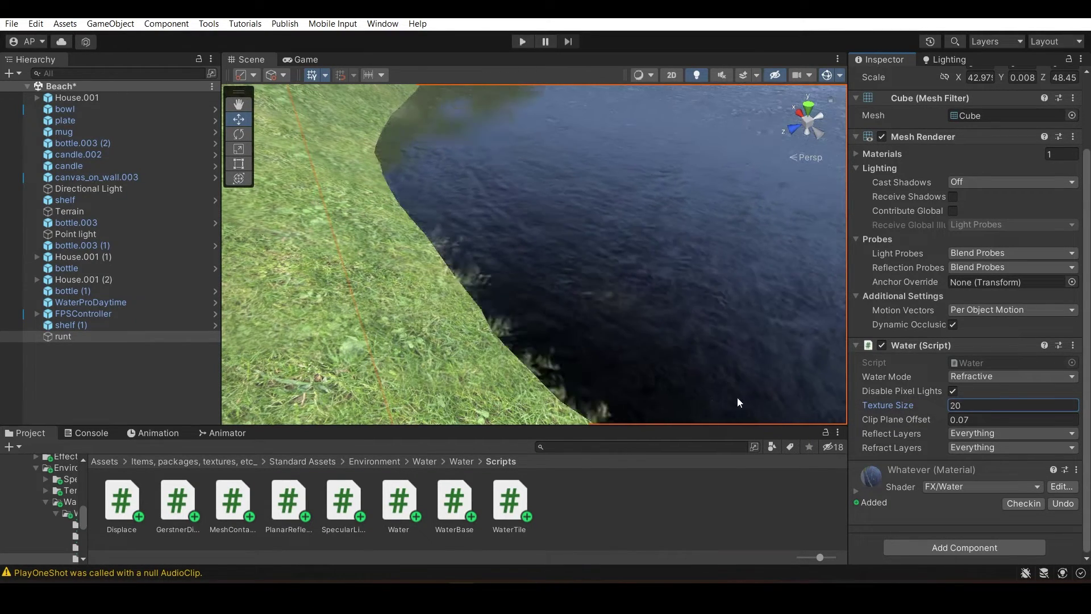
mouse_move(738, 397)
mouse_down()
mouse_move(679, 397)
mouse_move(846, 398)
mouse_move(799, 418)
mouse_move(1088, 411)
mouse_move(12, 413)
mouse_up()
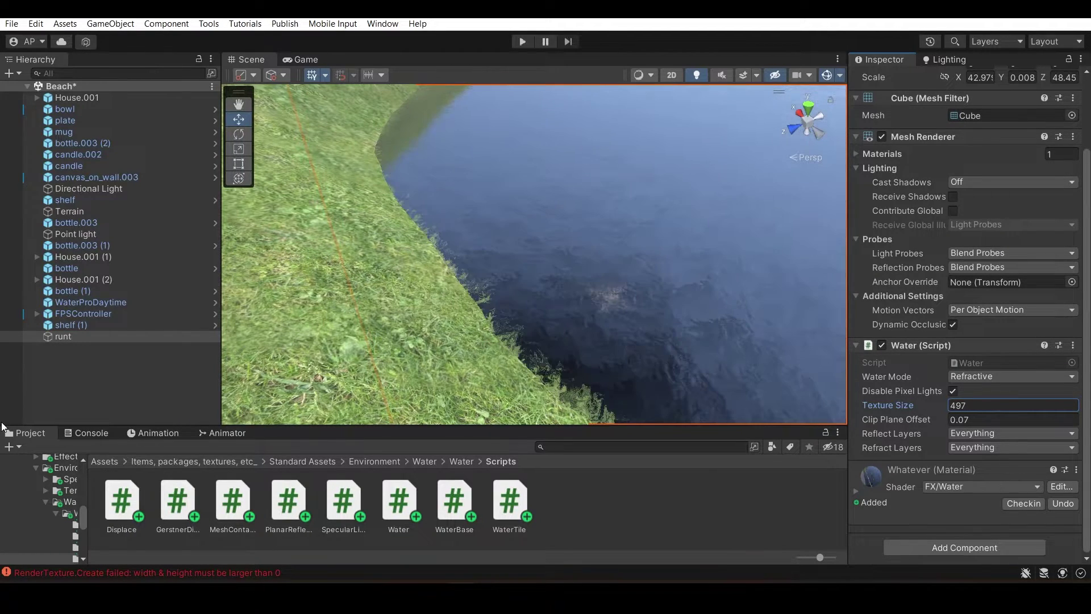
click(991, 407)
text(256)
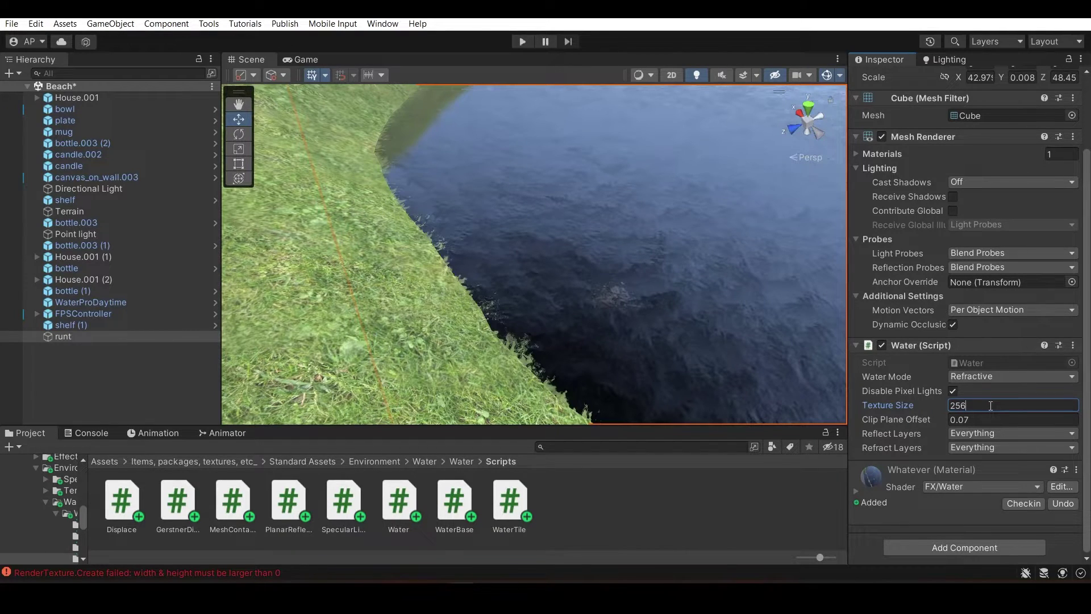
Commit Texture Size 256, leaving Clip Plane Offset at 0.07, and survey the lake.
click(923, 416)
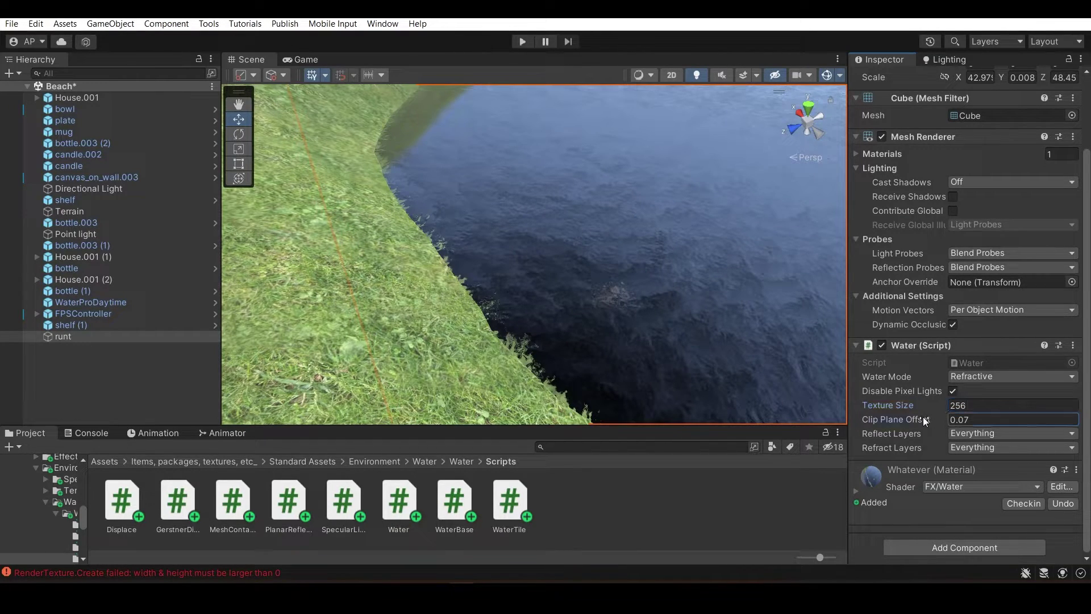
key(Return)
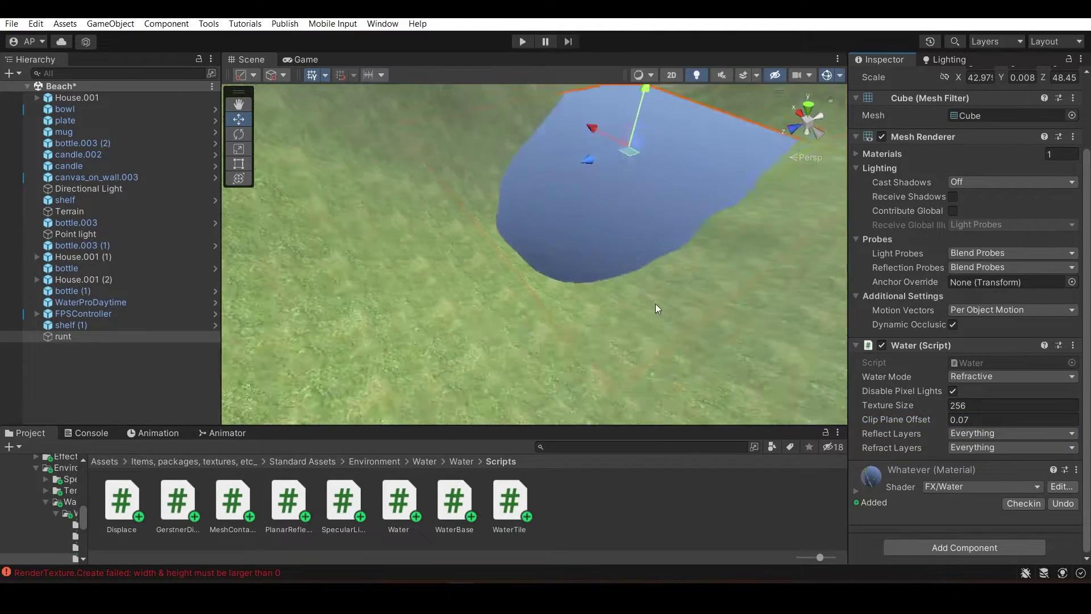
mouse_move(531, 271)
right_down()
mouse_move(692, 247)
mouse_move(636, 240)
mouse_move(600, 298)
mouse_move(747, 139)
mouse_move(768, 218)
right_up()
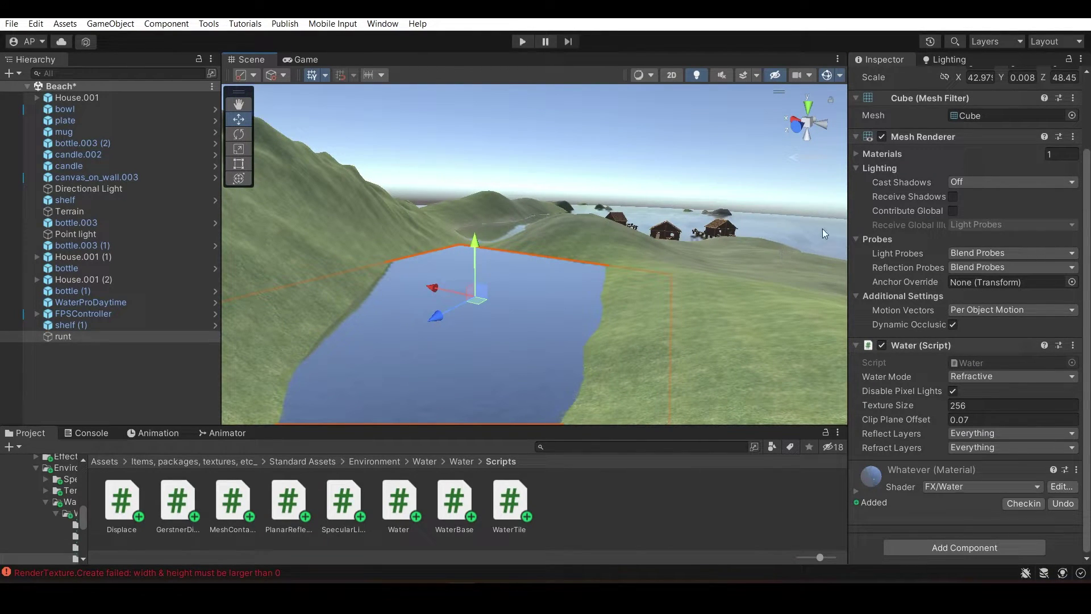
mouse_move(377, 370)
right_down()
mouse_move(347, 374)
mouse_move(226, 464)
mouse_move(186, 467)
right_up()
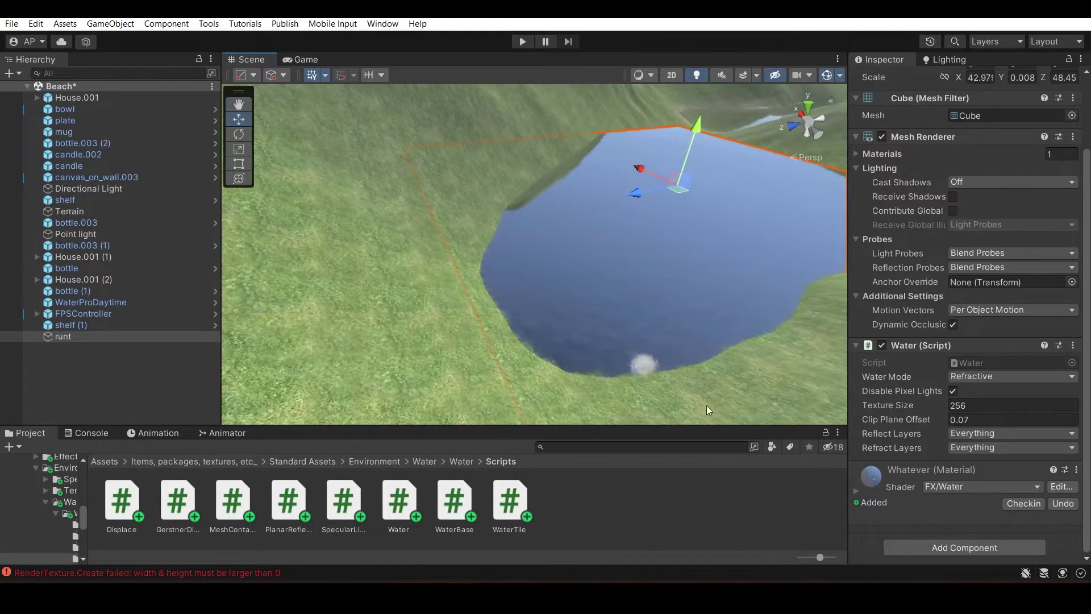
Change Clip Plane Offset from 0.07 to 0 and orbit around the see-through lake.
click(975, 418)
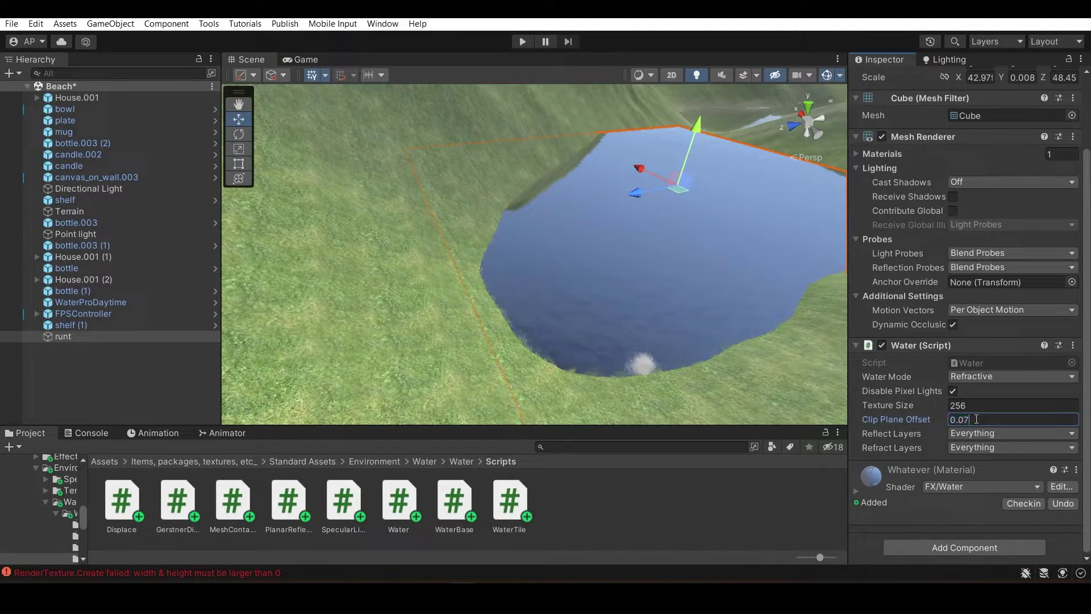
key(BackSpace)
text(1)
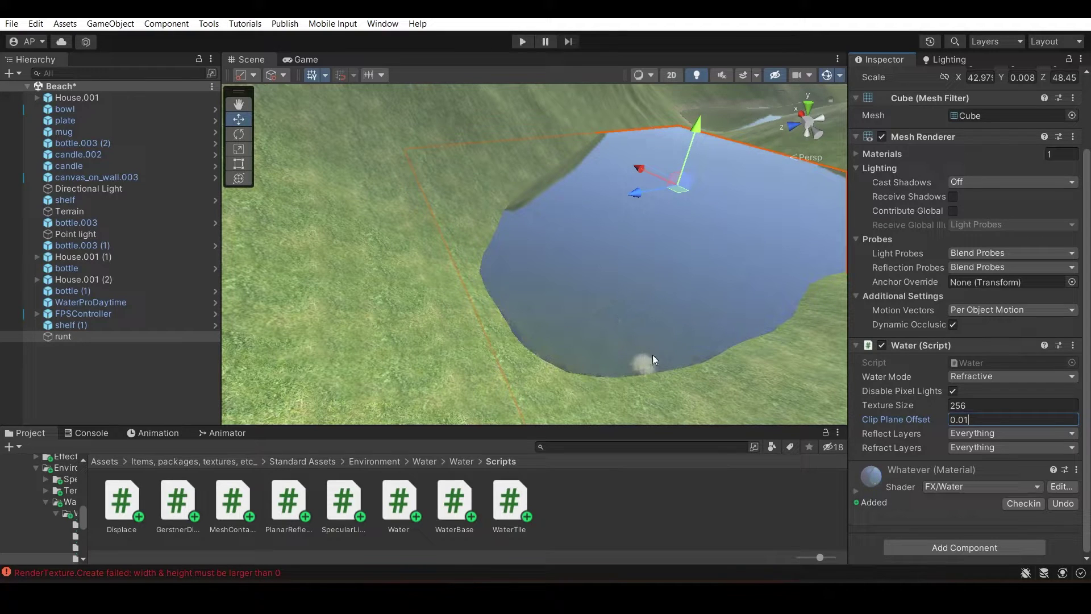
mouse_move(622, 311)
right_down()
mouse_move(638, 338)
mouse_move(587, 384)
mouse_move(784, 229)
mouse_move(764, 245)
right_up()
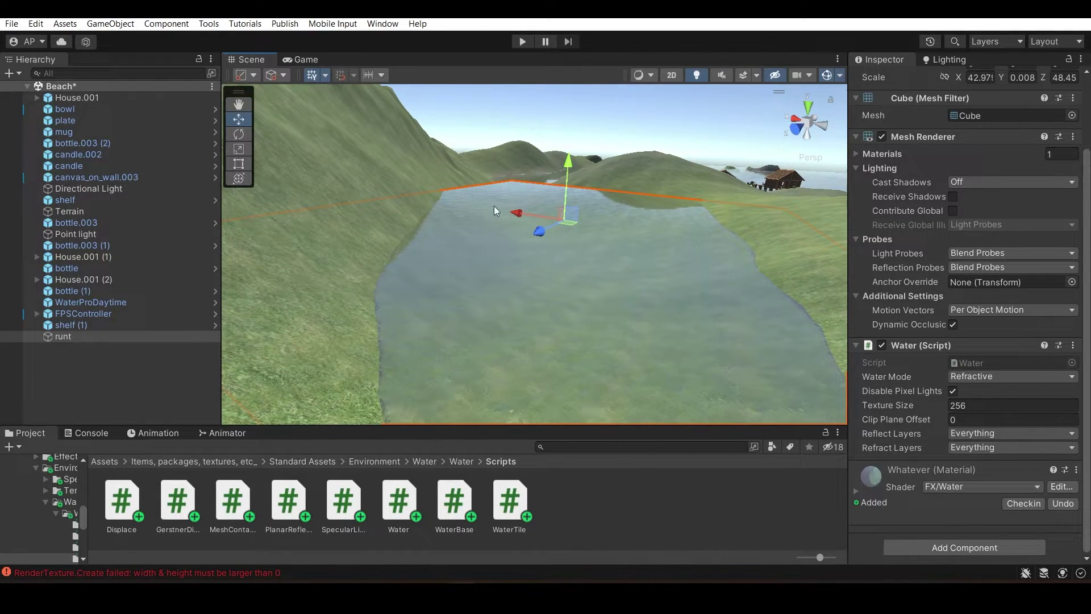
mouse_move(599, 364)
right_down()
mouse_move(543, 369)
mouse_move(691, 226)
right_up()
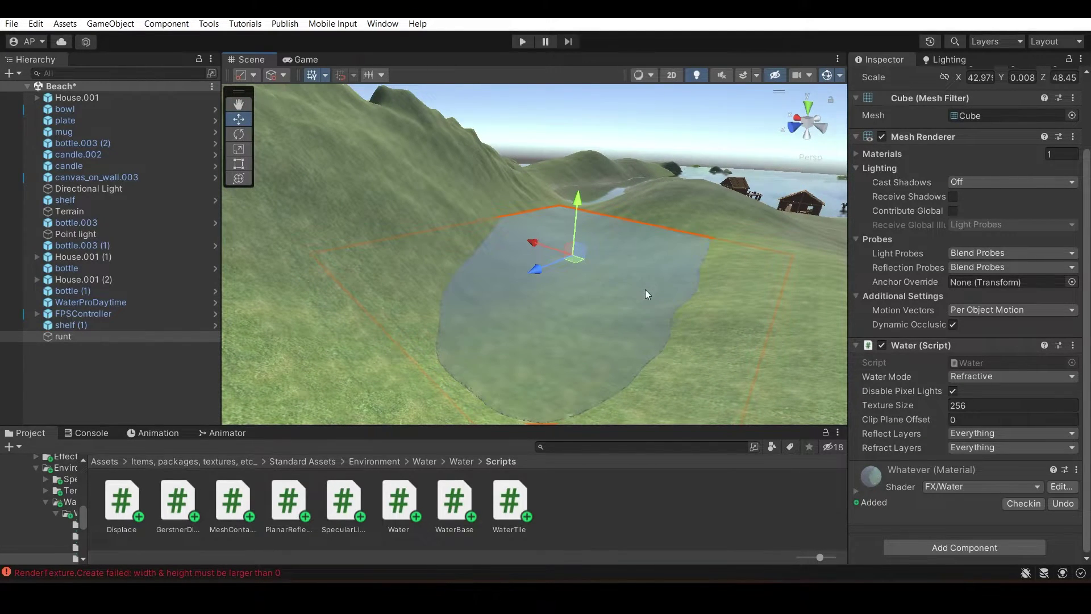
right_drag(645, 289, 665, 112)
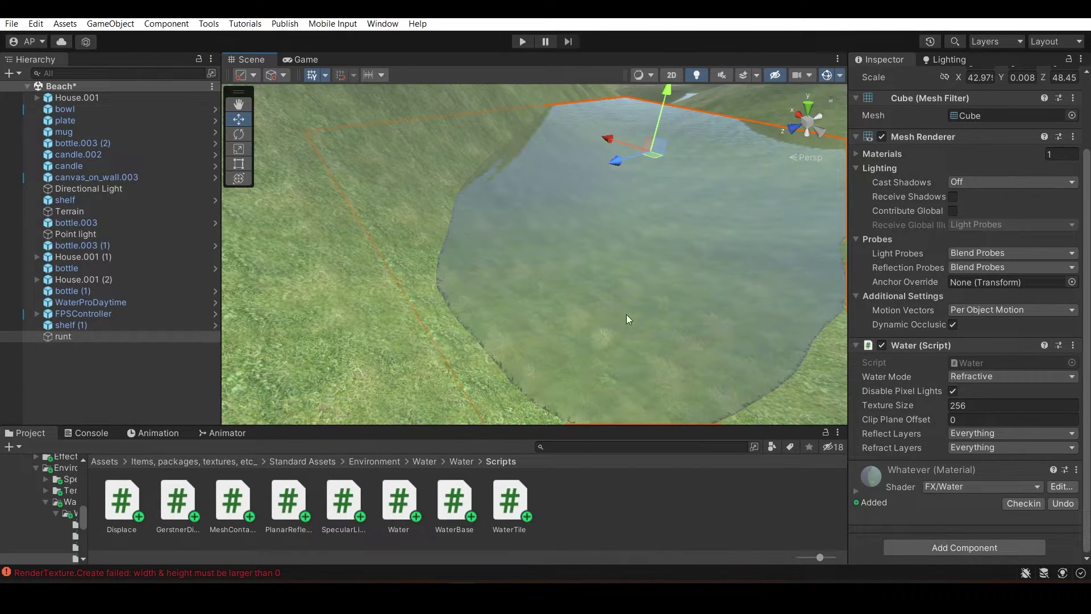
mouse_move(627, 314)
right_down()
mouse_move(579, 381)
mouse_move(614, 372)
right_up()
right_drag(923, 275, 922, 274)
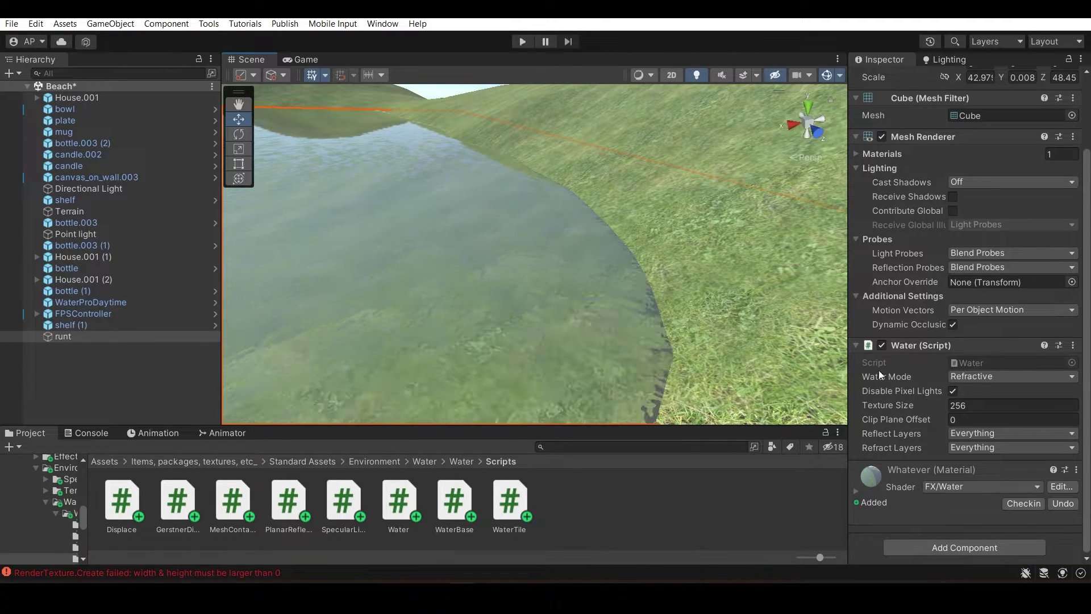
Set the Whatever material's wave speed to X 0, Y 9, Z -7, W -19.
click(857, 492)
scroll(894, 463, down, 8)
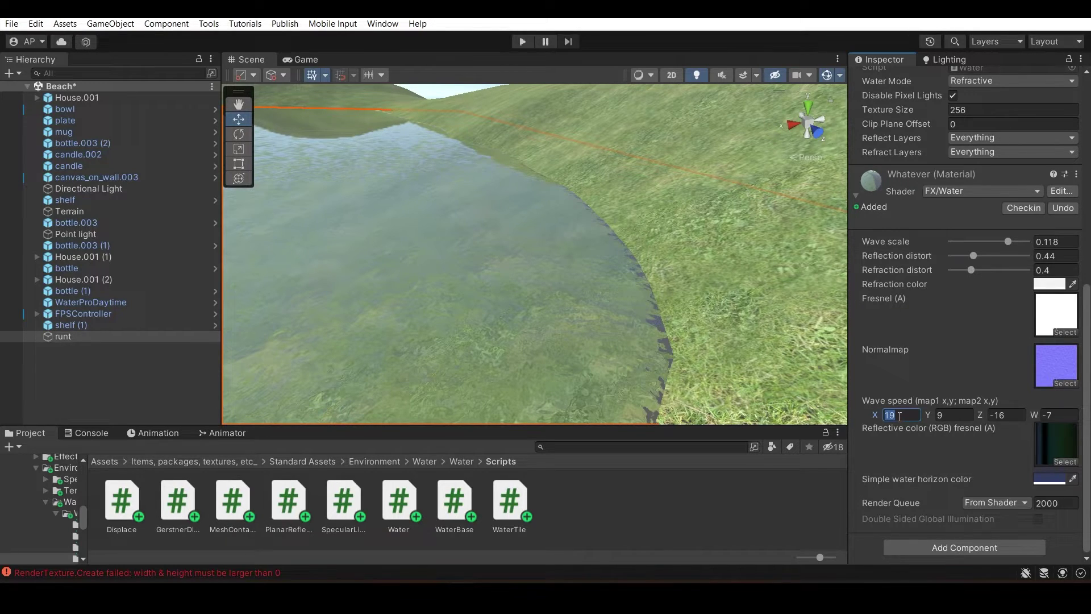
text(0)
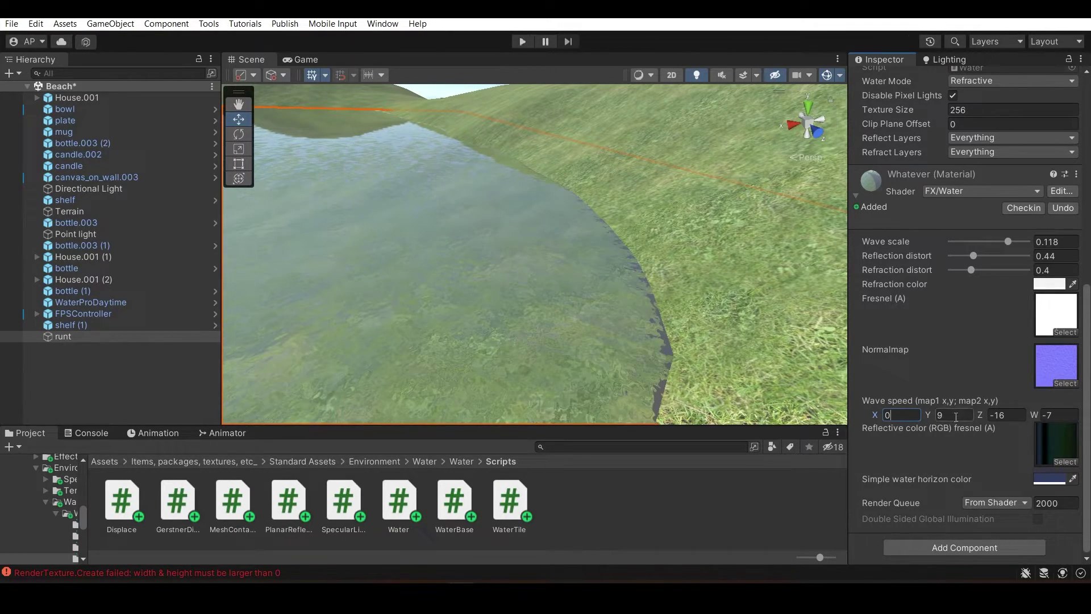
click(1019, 415)
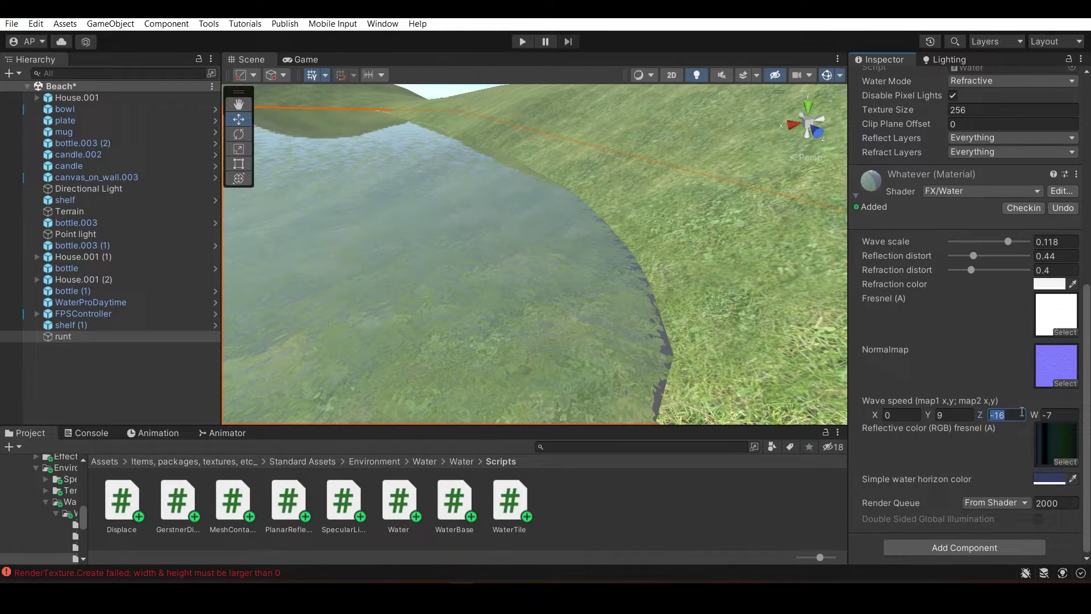
text(-7)
key(Return)
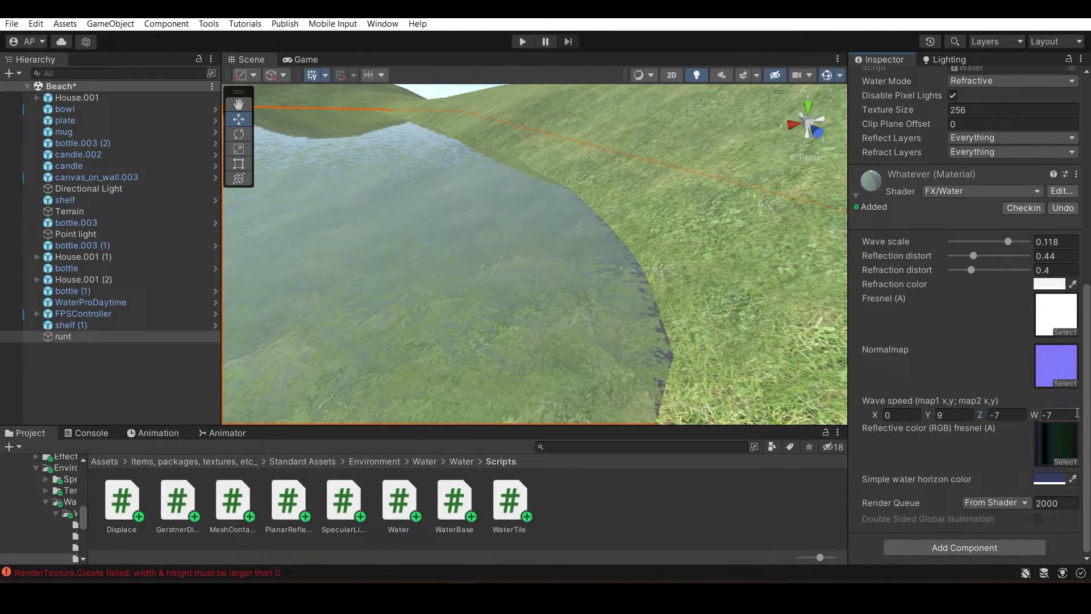
text(-19)
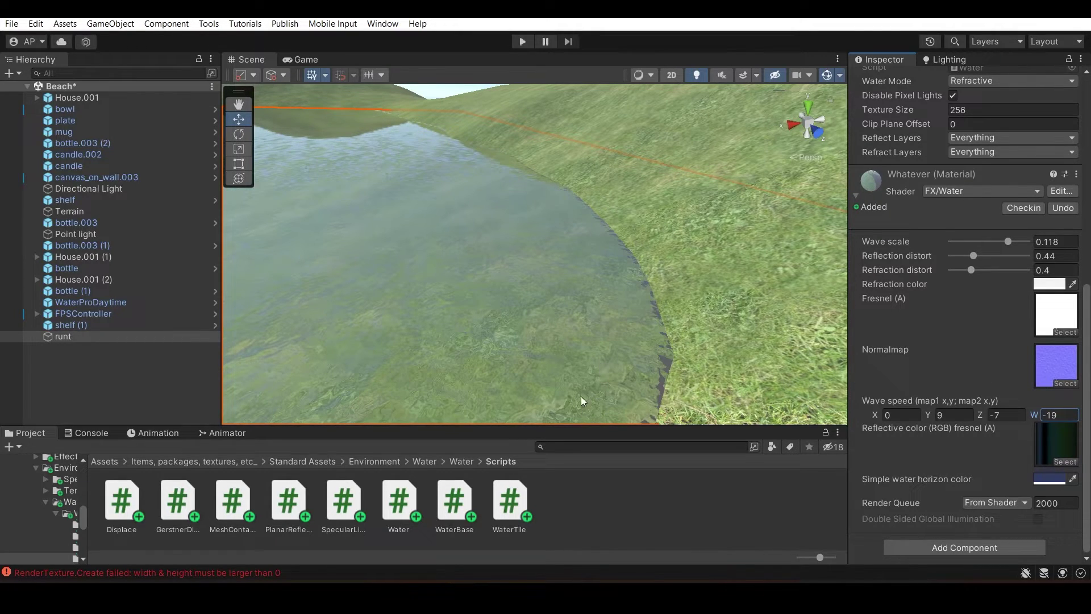
alt+drag(608, 271, 608, 269)
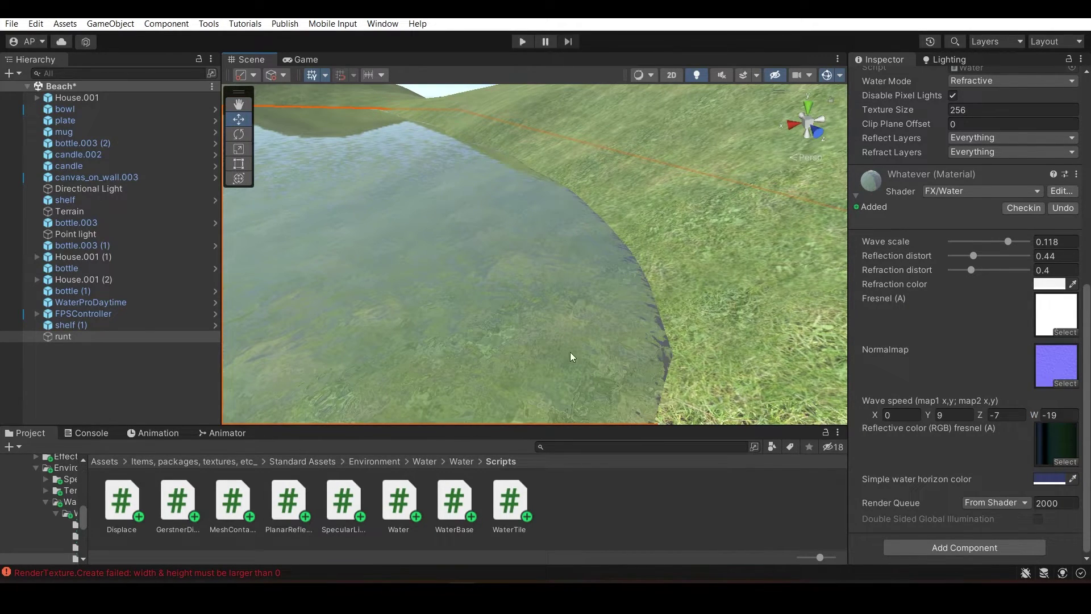
right_drag(621, 296, 478, 284)
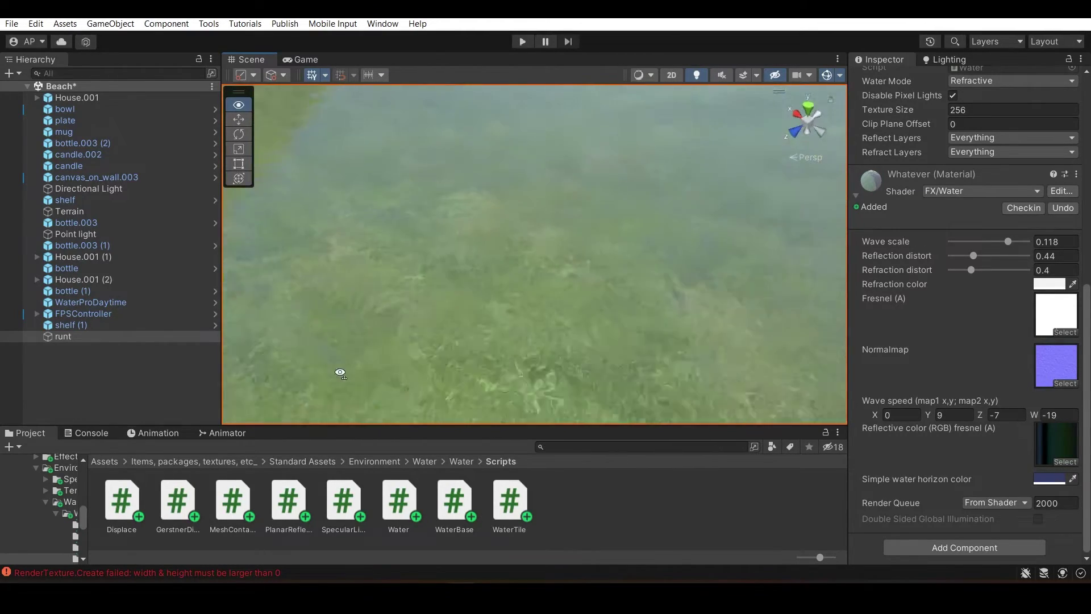
right_drag(478, 283, 361, 363)
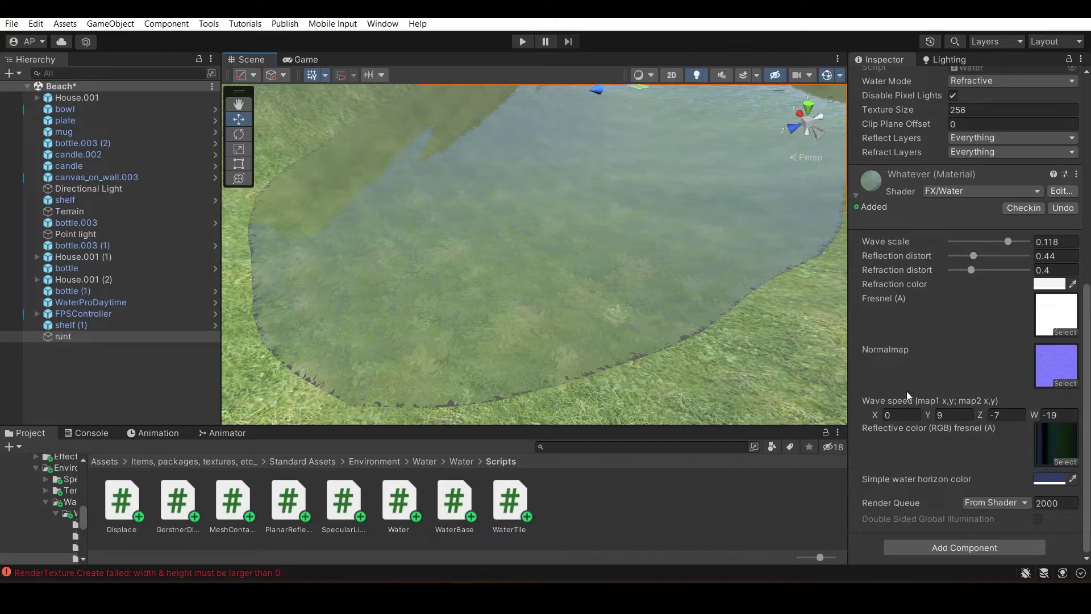
right_drag(612, 313, 674, 399)
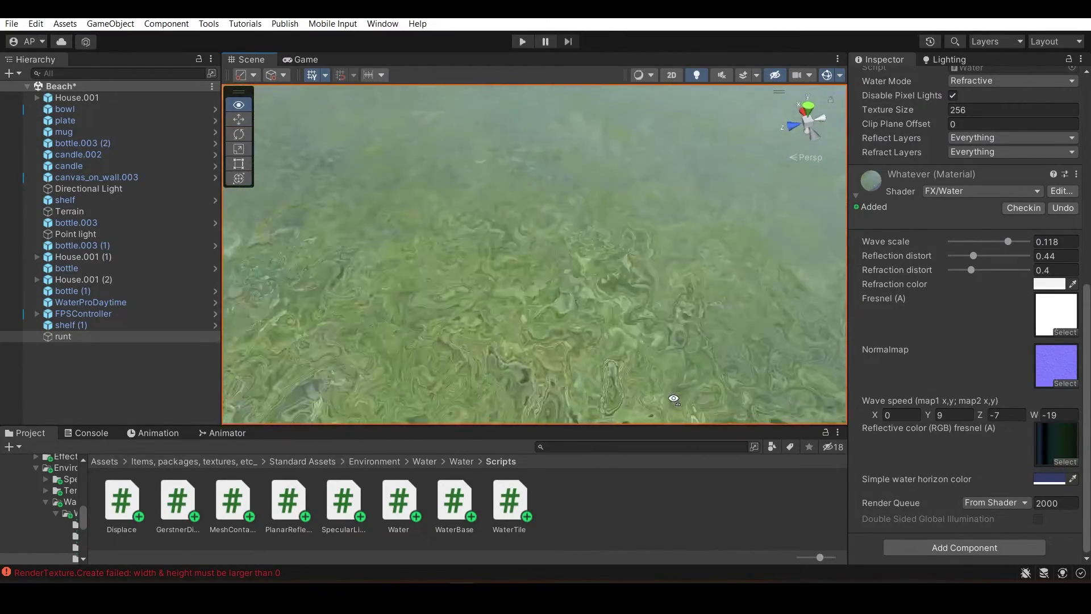
mouse_move(673, 399)
right_down()
mouse_move(786, 284)
mouse_move(551, 423)
mouse_move(384, 386)
mouse_move(954, 260)
right_up()
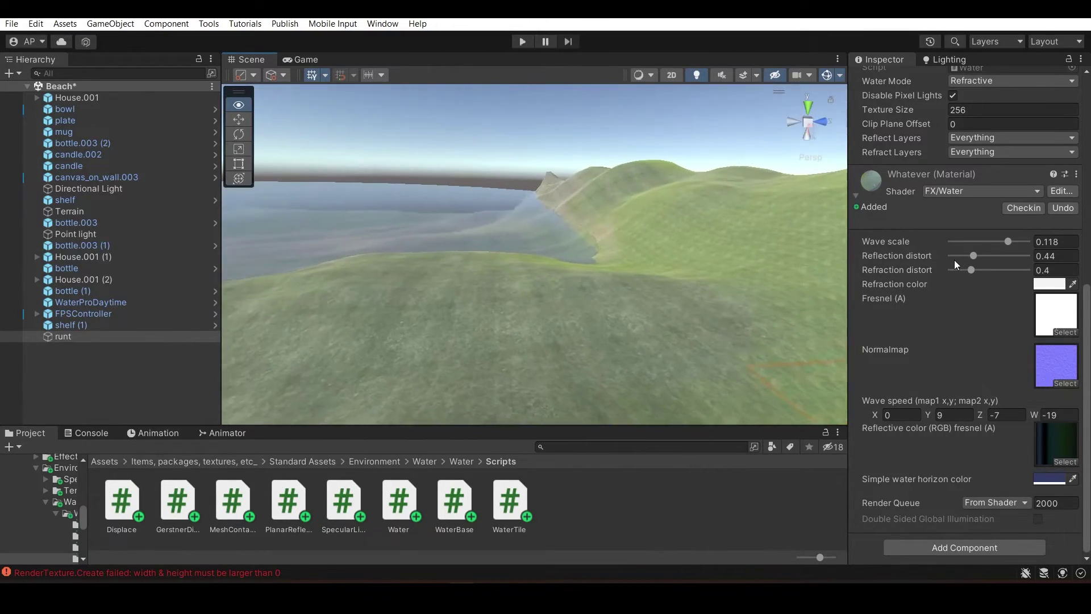
mouse_move(782, 307)
right_down()
mouse_move(727, 305)
mouse_move(825, 313)
right_up()
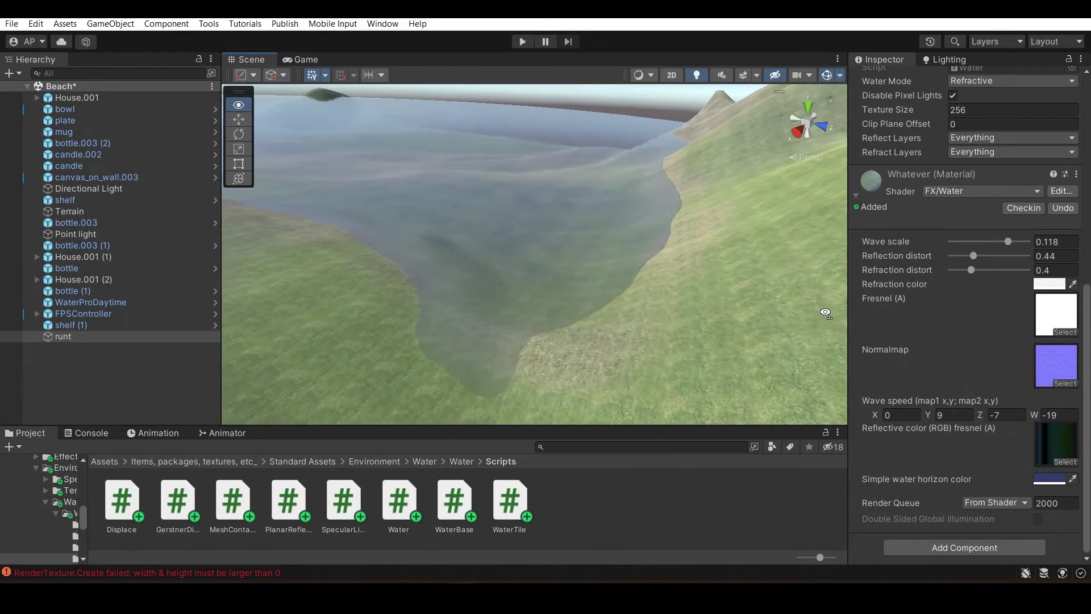
right_drag(825, 313, 487, 175)
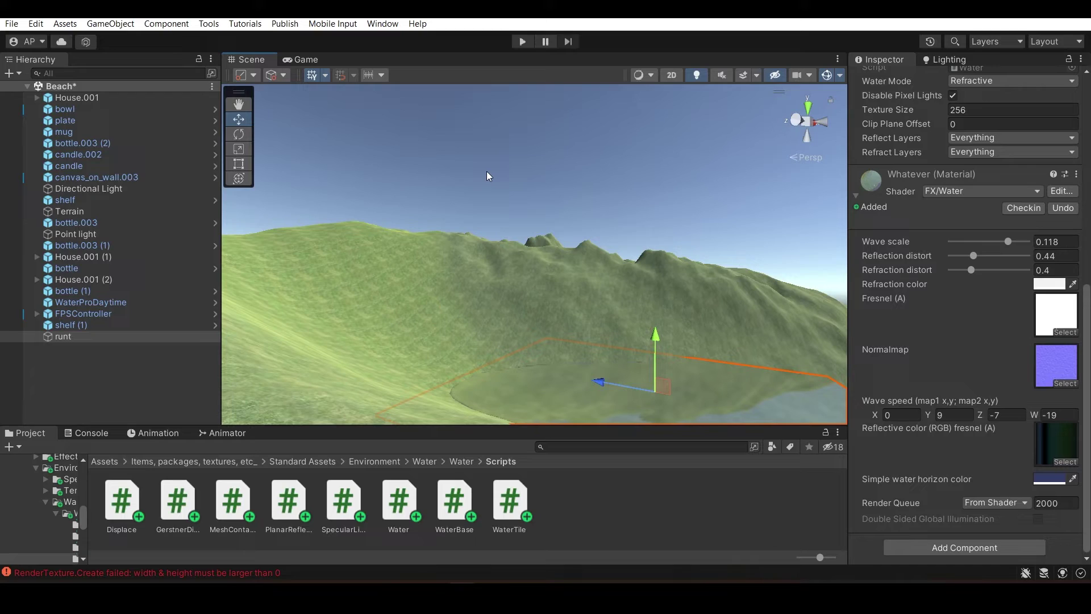